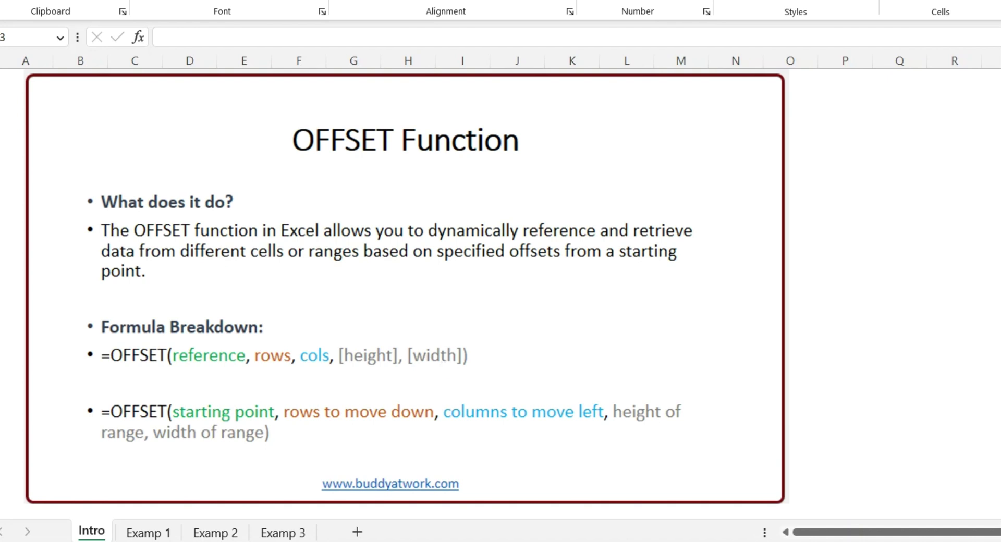
Switch to the Examp 1 sheet showing the OFFSET parameter table (A1, rows 0, cols 0)
left_click(144, 534)
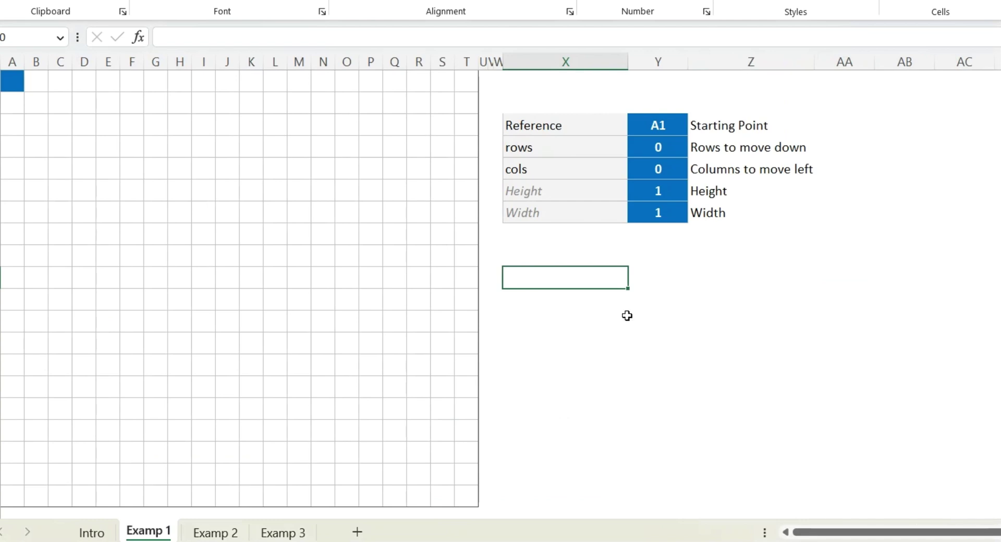
left_click(583, 300)
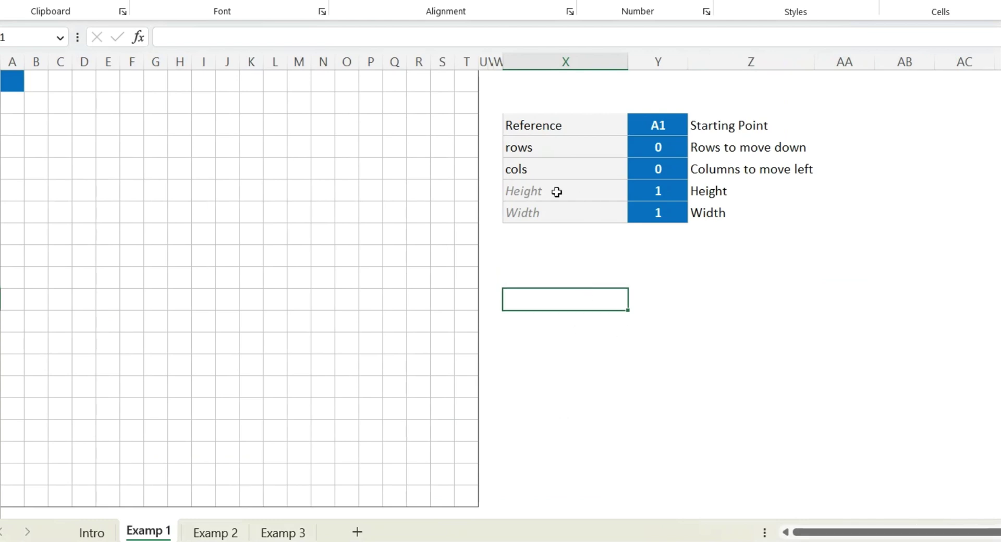
left_click_drag(530, 120, 668, 215)
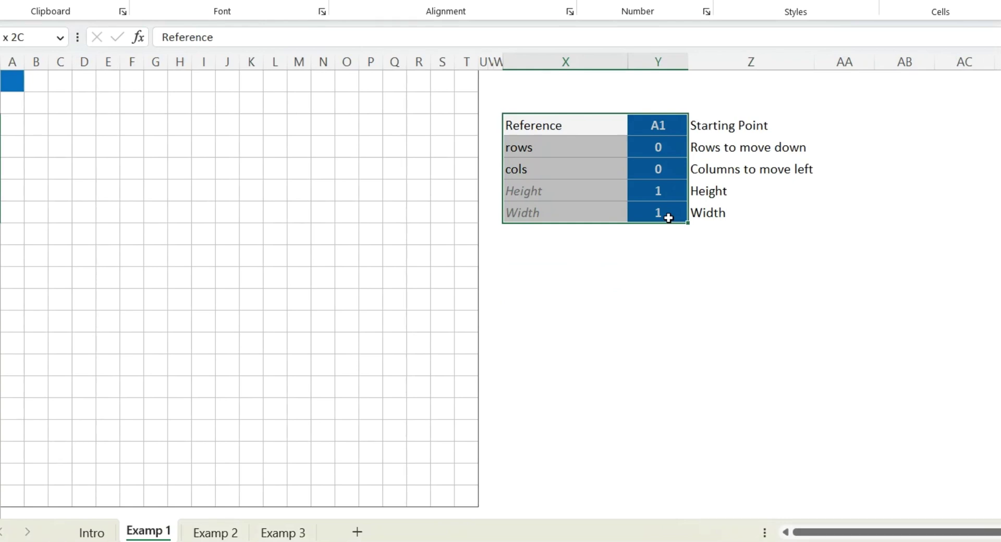
left_click(603, 287)
left_click(677, 127)
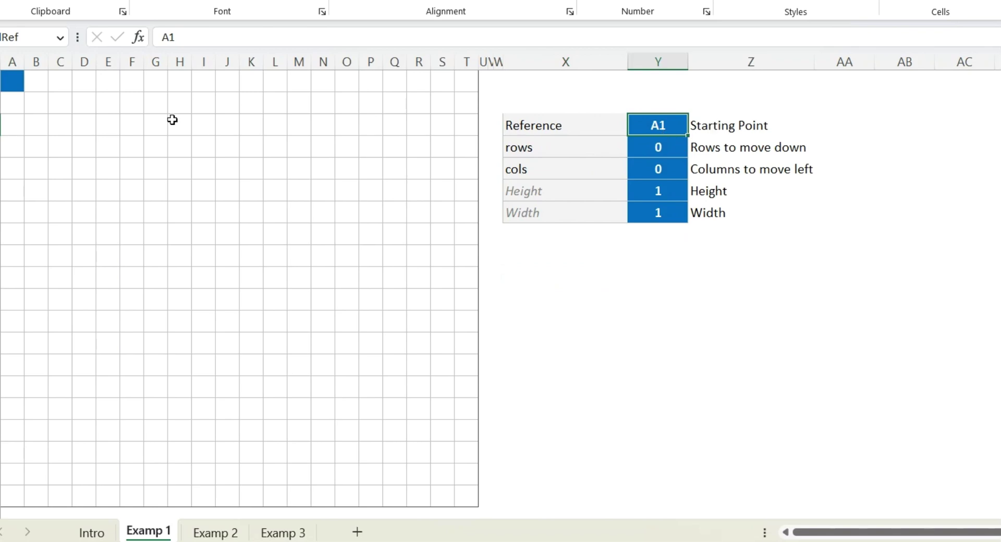
left_click(17, 85)
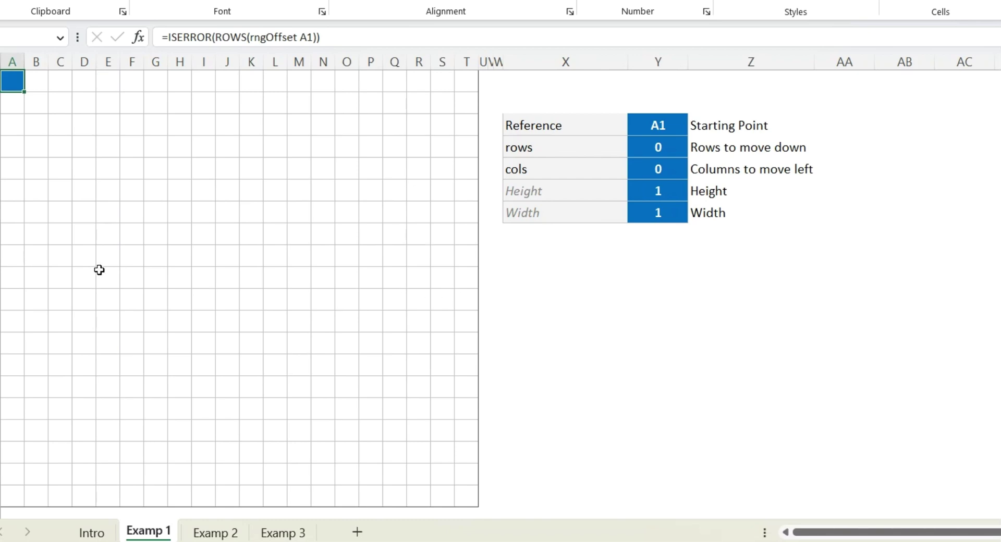
Fill target cell E4 with light orange
left_click(661, 133)
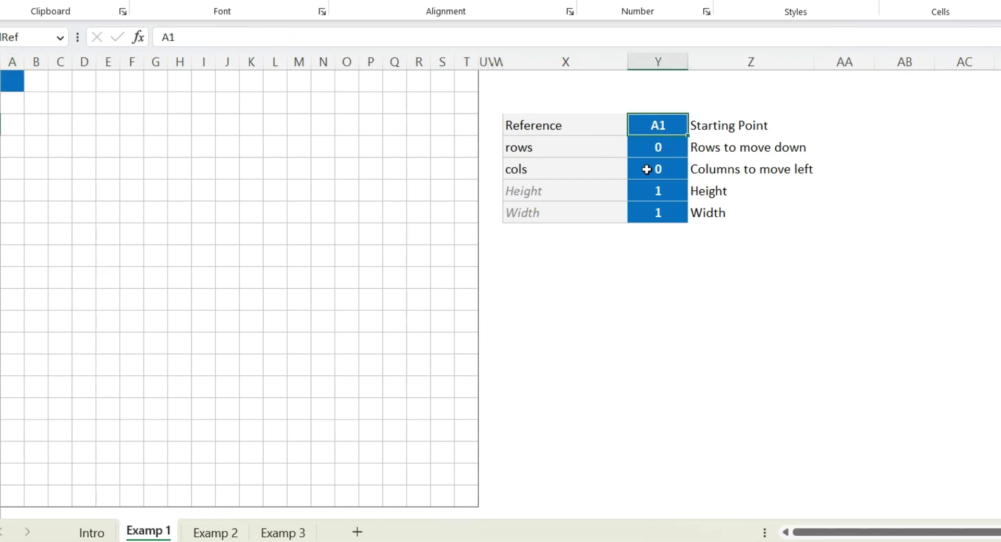
left_click(18, 82)
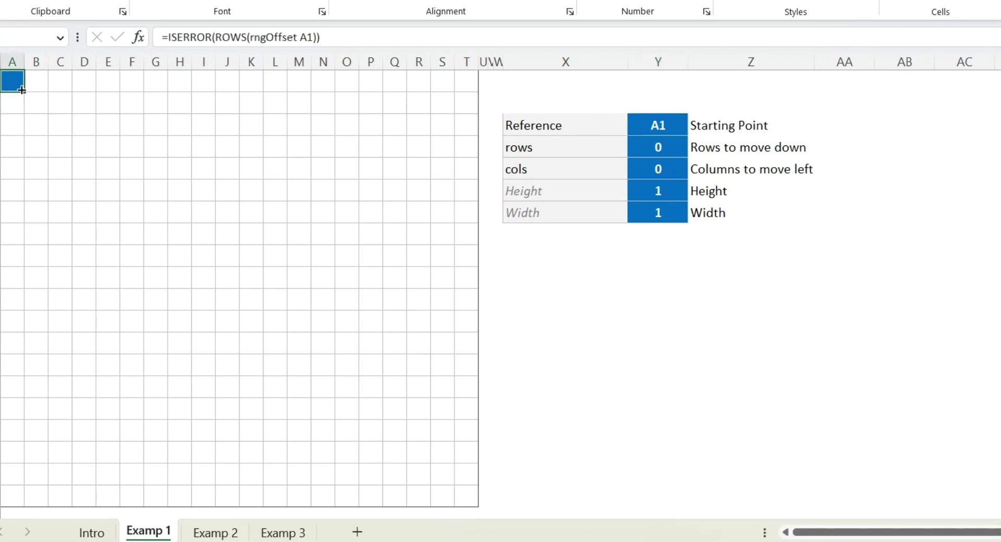
left_click(111, 149)
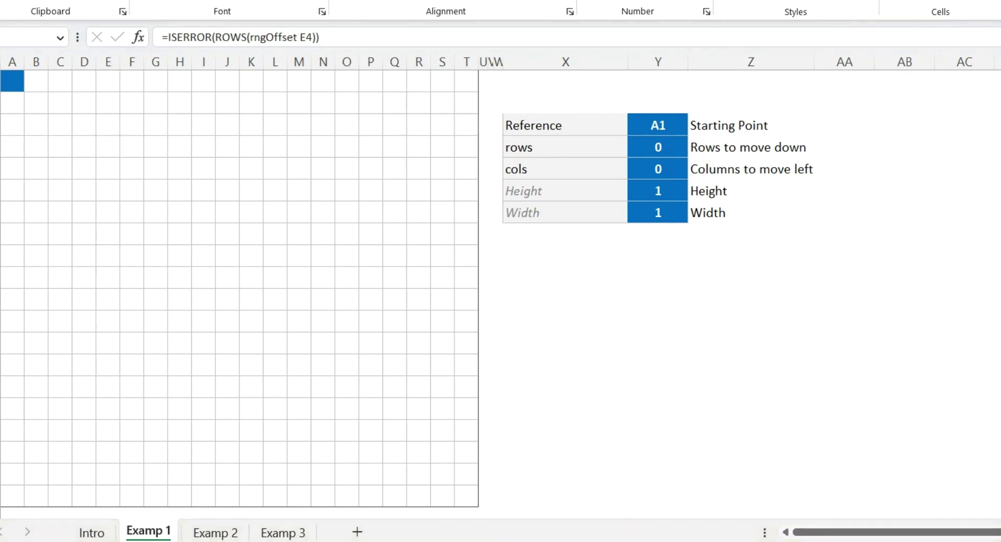
left_click(265, 1)
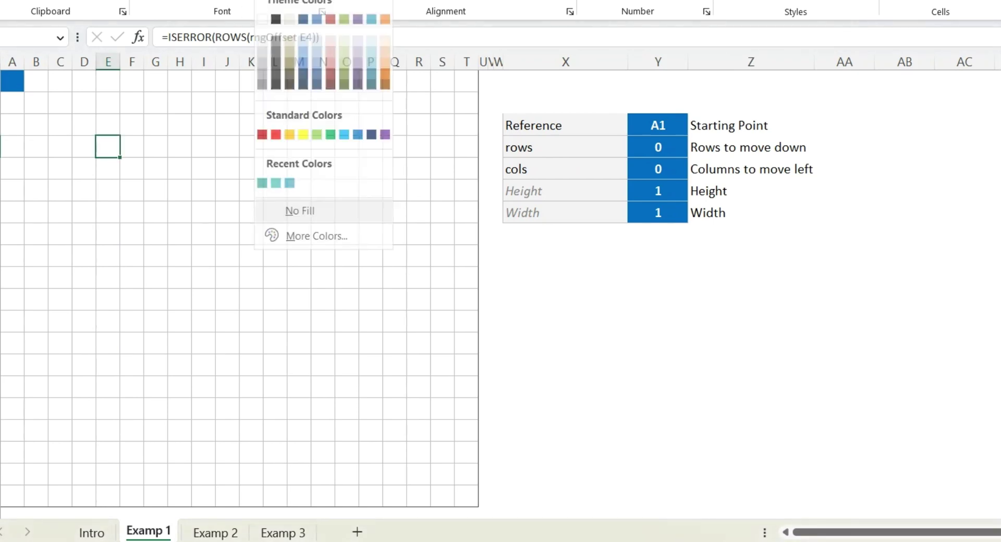
left_click(383, 70)
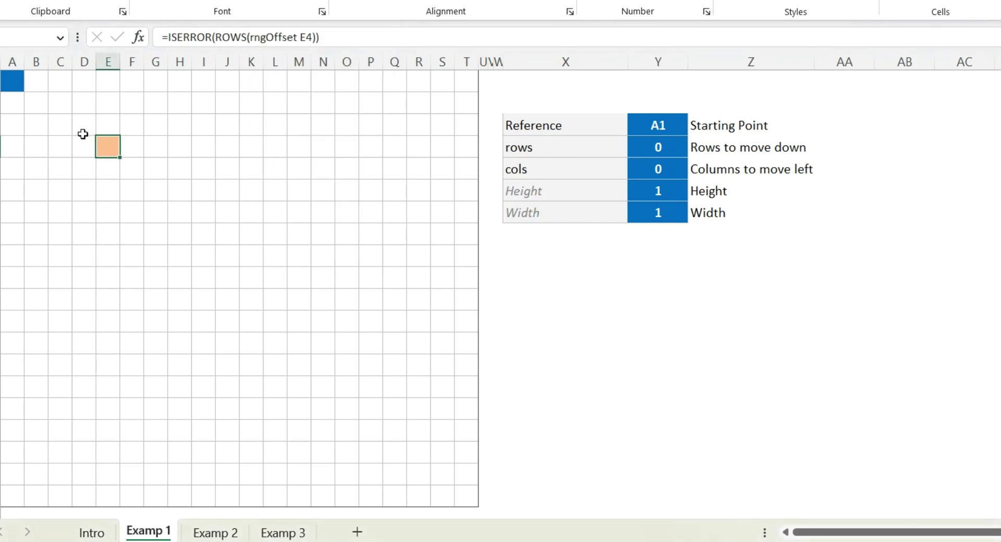
Step through cells A1, E4, A2 and A3 to compare their grid formulas
left_click(12, 84)
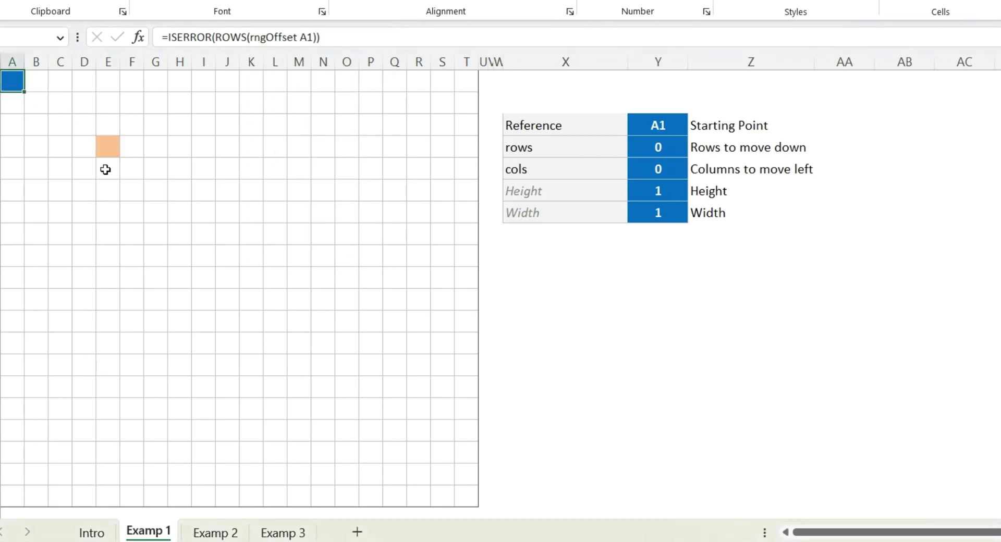
left_click(115, 144)
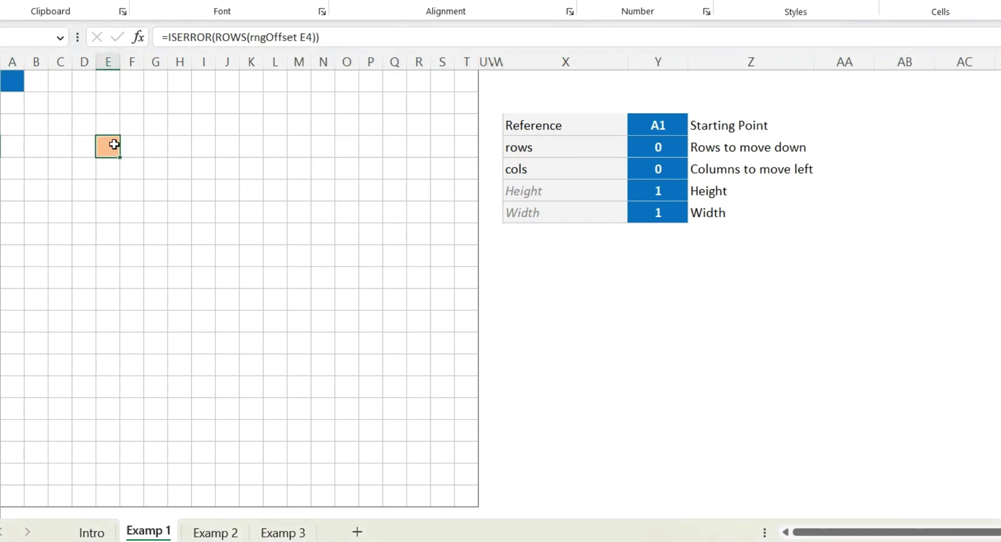
left_click(19, 83)
left_click(18, 104)
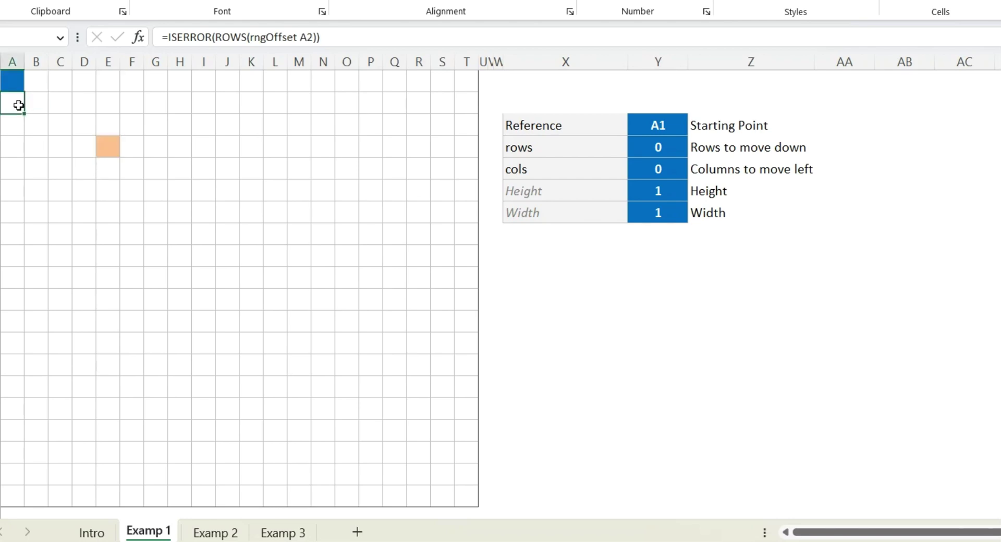
left_click(17, 121)
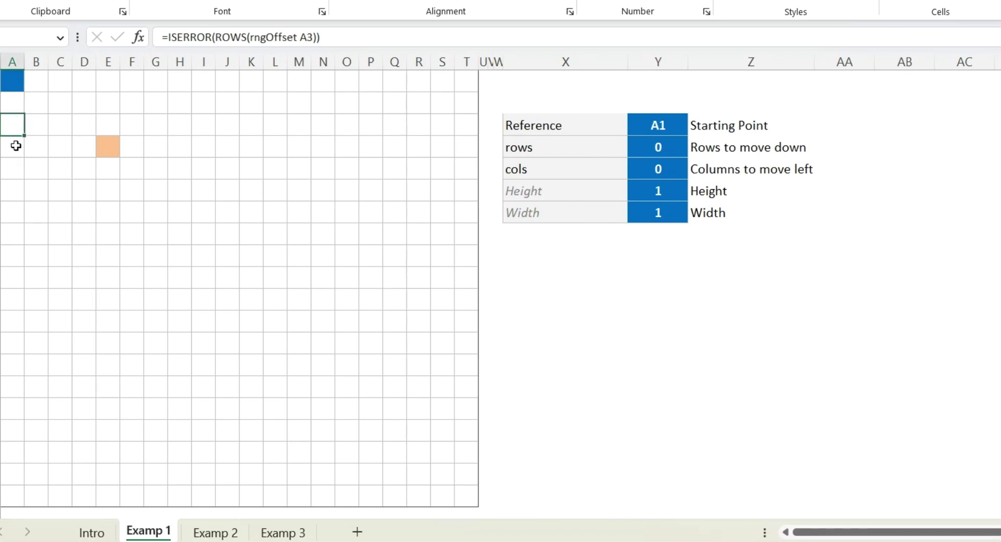
Set the OFFSET rows to 3 and cols to 4, moving the block to E4
left_click(677, 145)
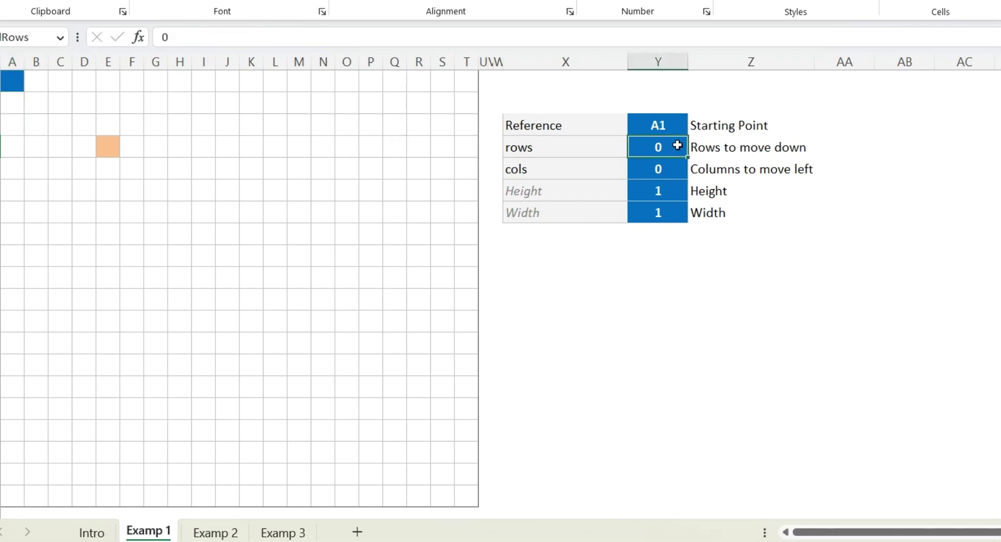
type("3")
key("Return")
key("Up")
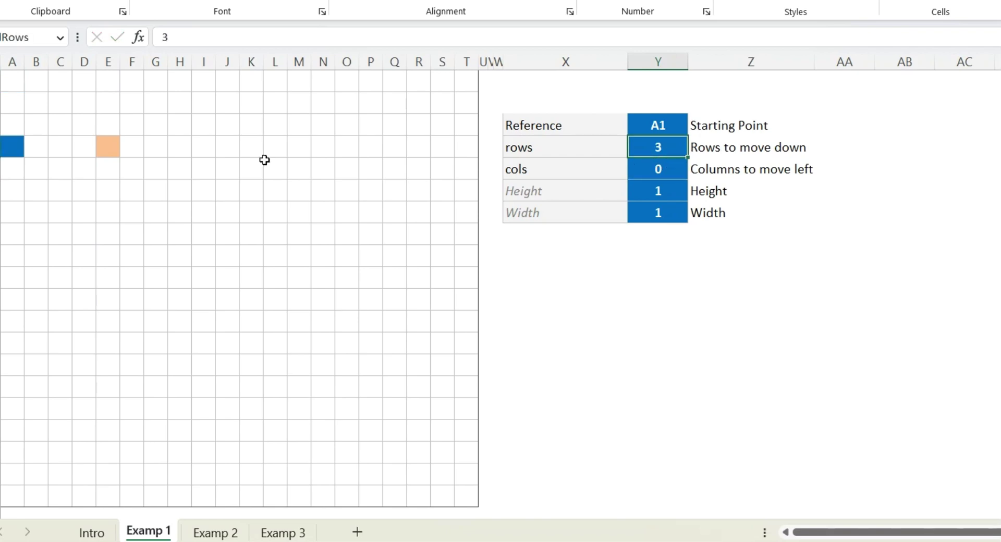
left_click(12, 151)
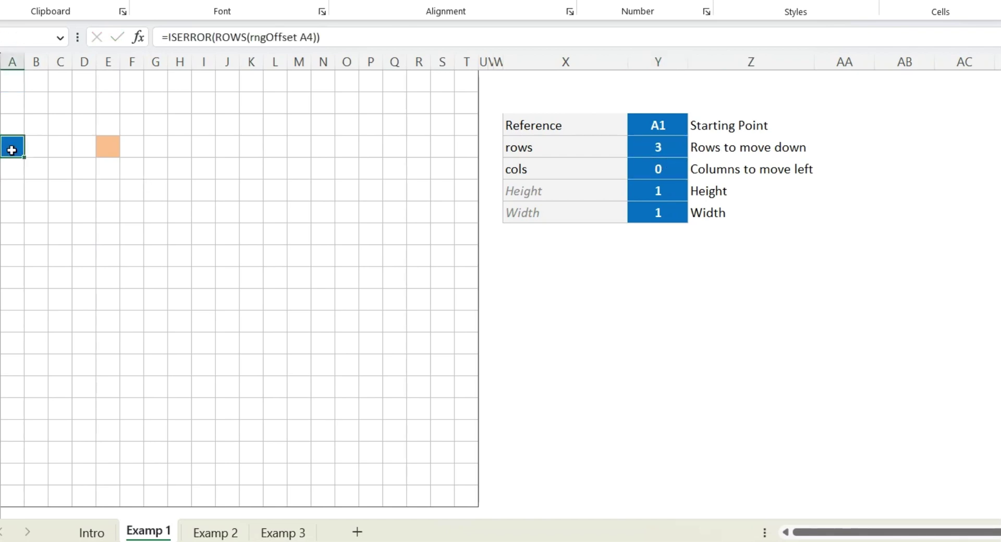
left_click(34, 147)
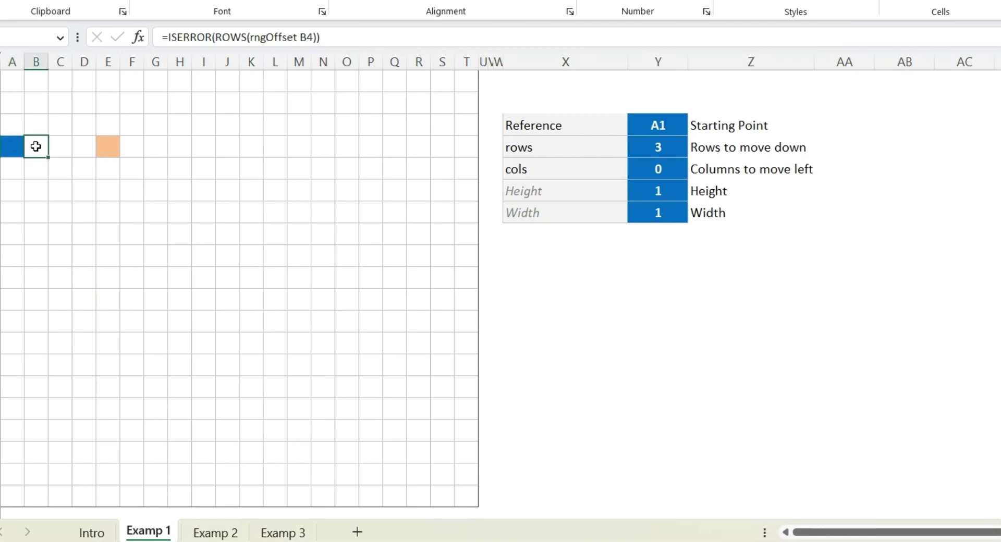
left_click(63, 151)
left_click(81, 149)
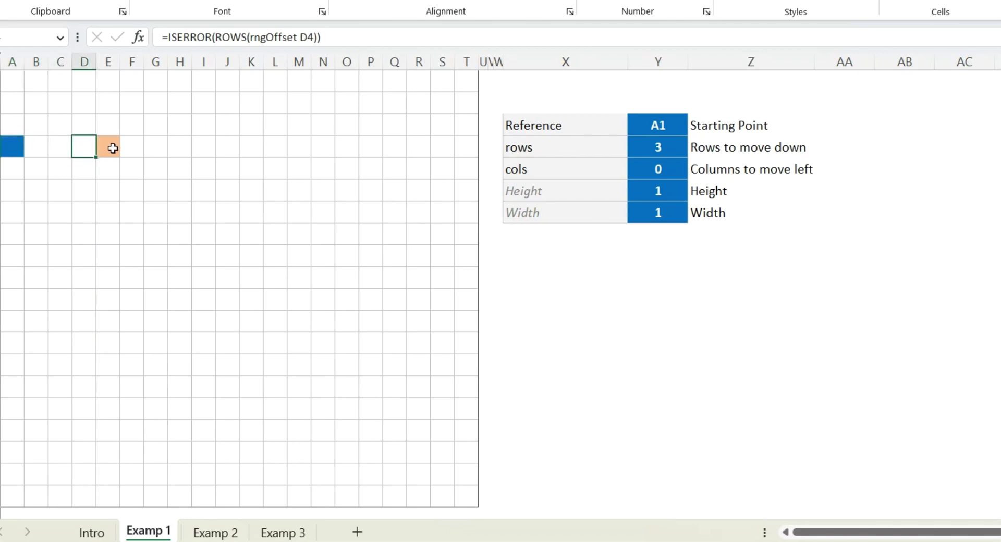
left_click(110, 148)
left_click(664, 171)
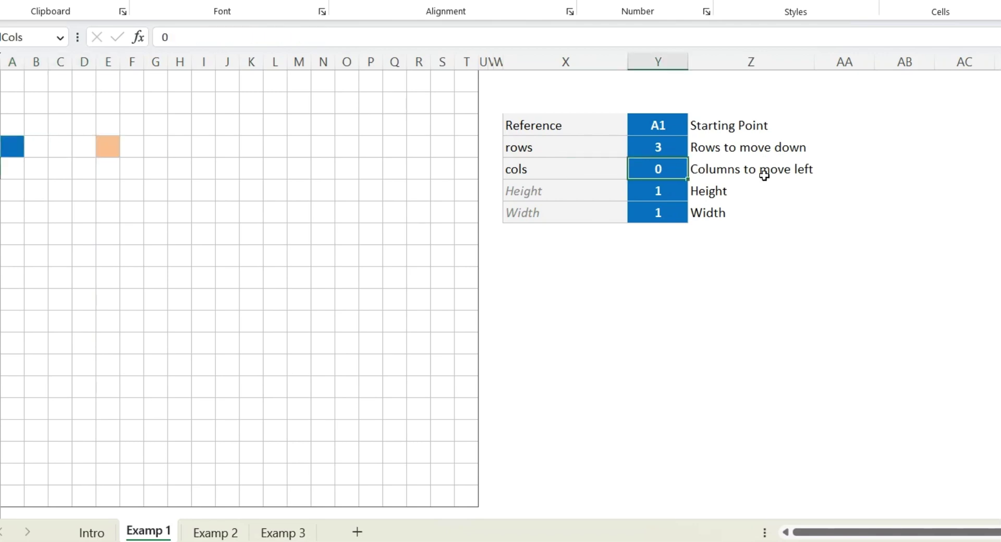
type("4")
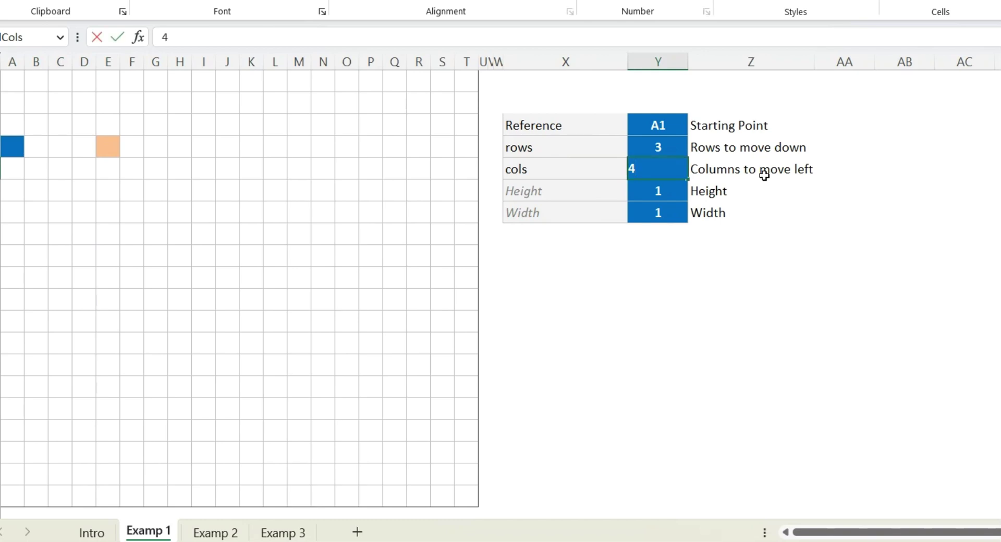
key("ctrl+Return")
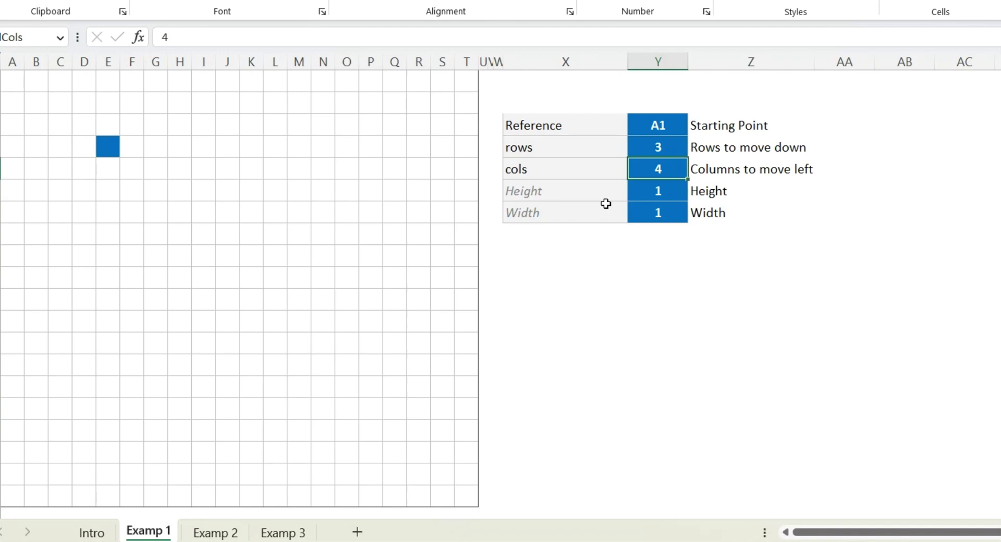
Set Height to 3 and Width to 2 so the block covers E4:F6
left_click(658, 191)
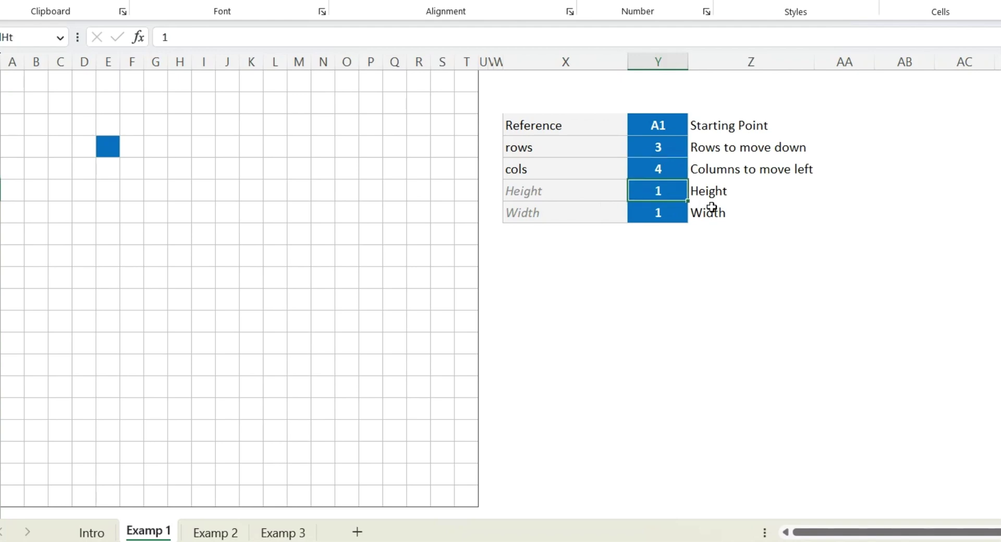
type("3")
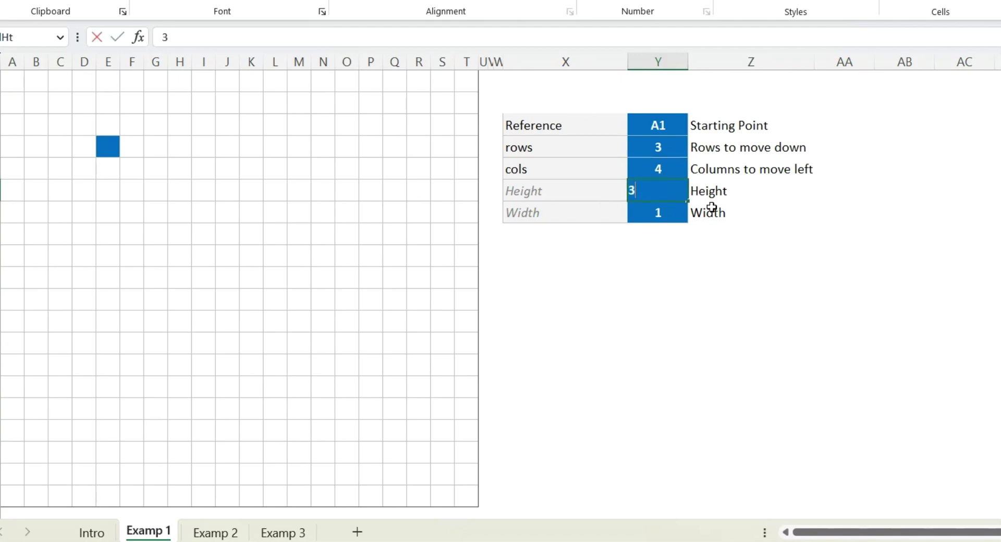
key("Return")
key("Up")
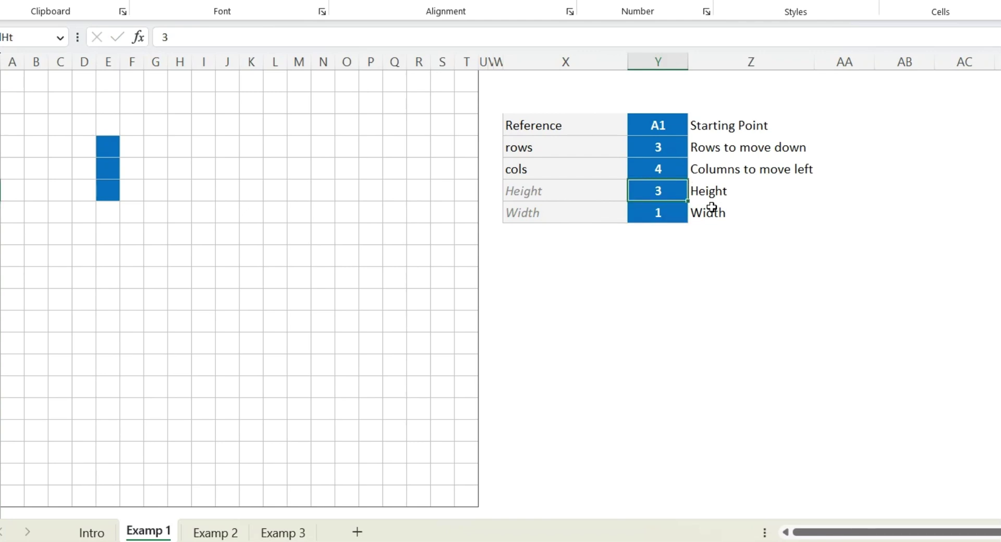
left_click_drag(107, 148, 105, 189)
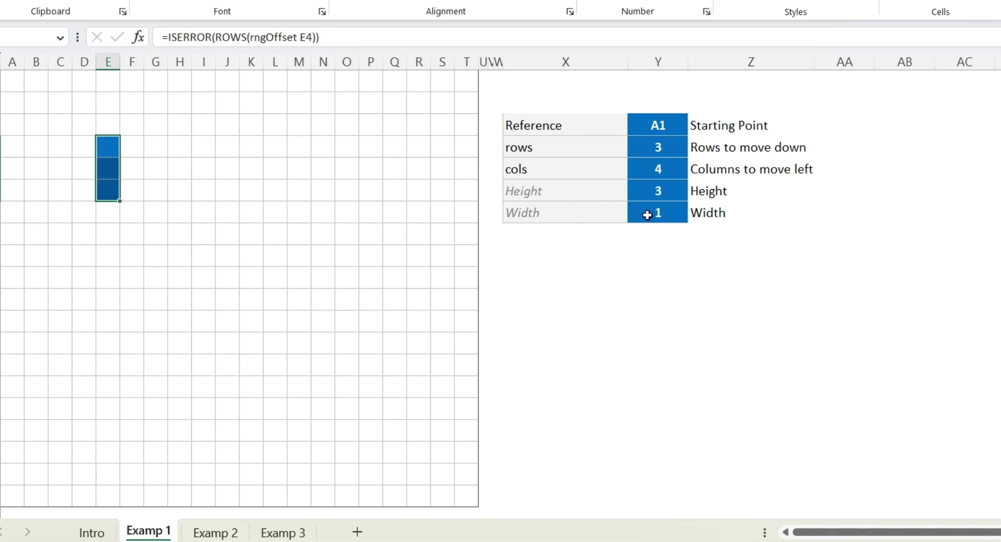
left_click(647, 215)
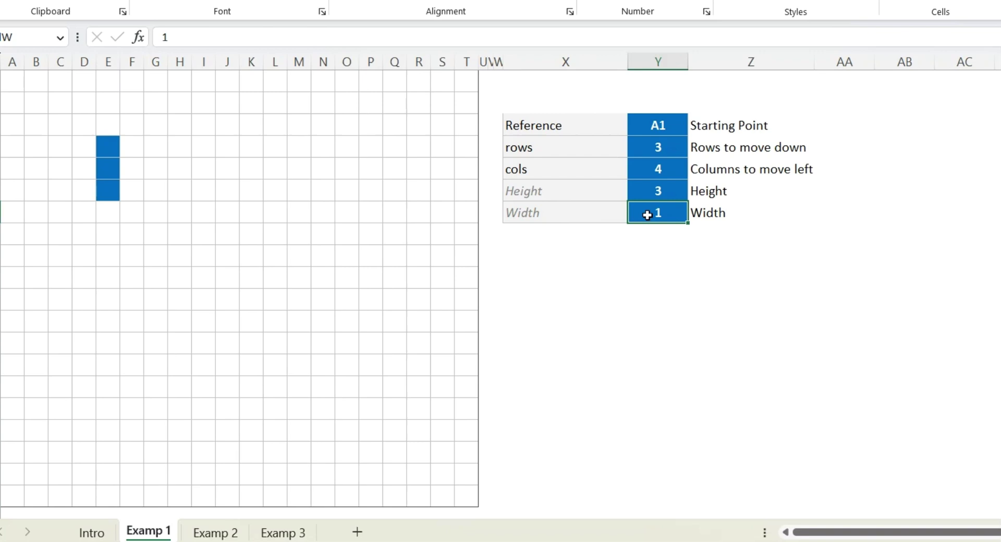
type("2")
key("ctrl+Return")
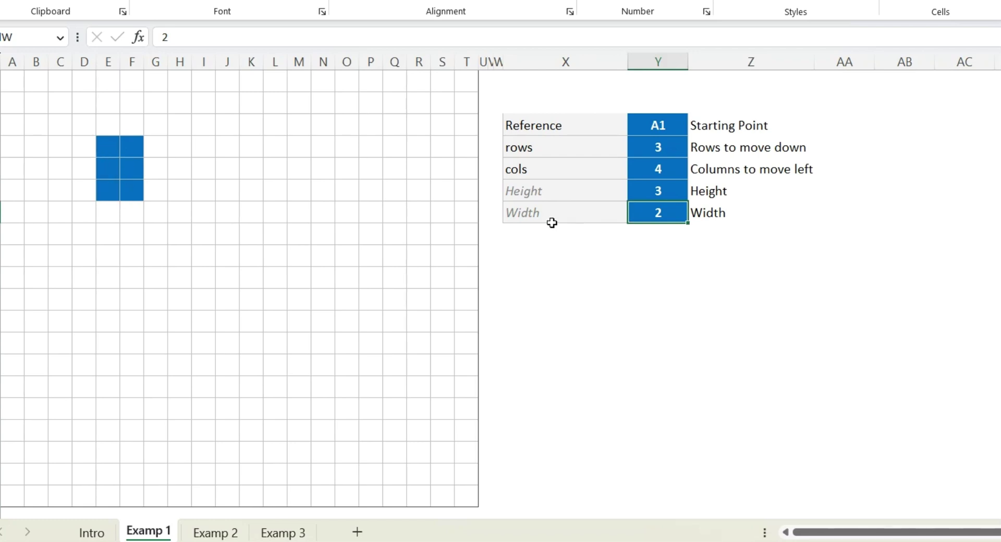
Remove all fill colour from the practice grid A1:R13
left_click_drag(648, 131, 658, 214)
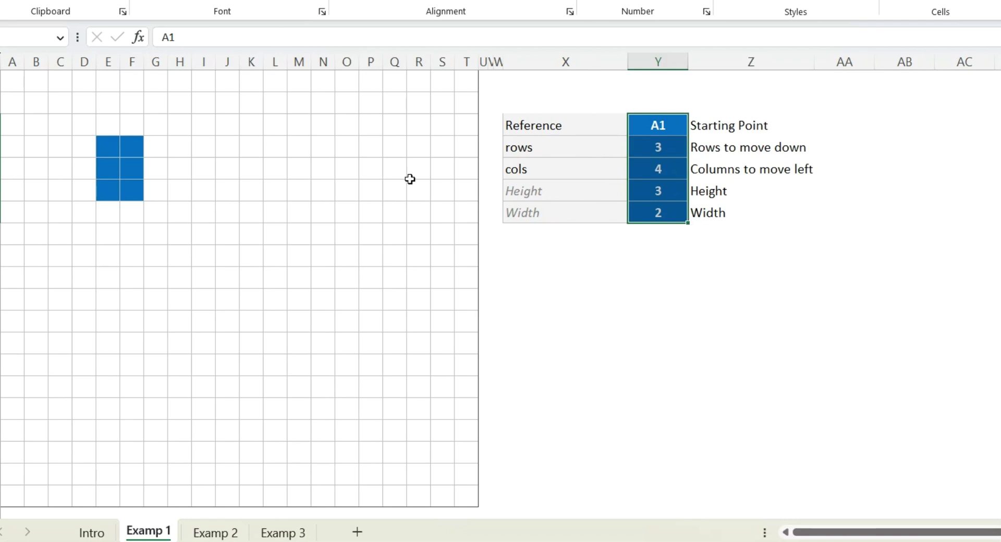
left_click(653, 131)
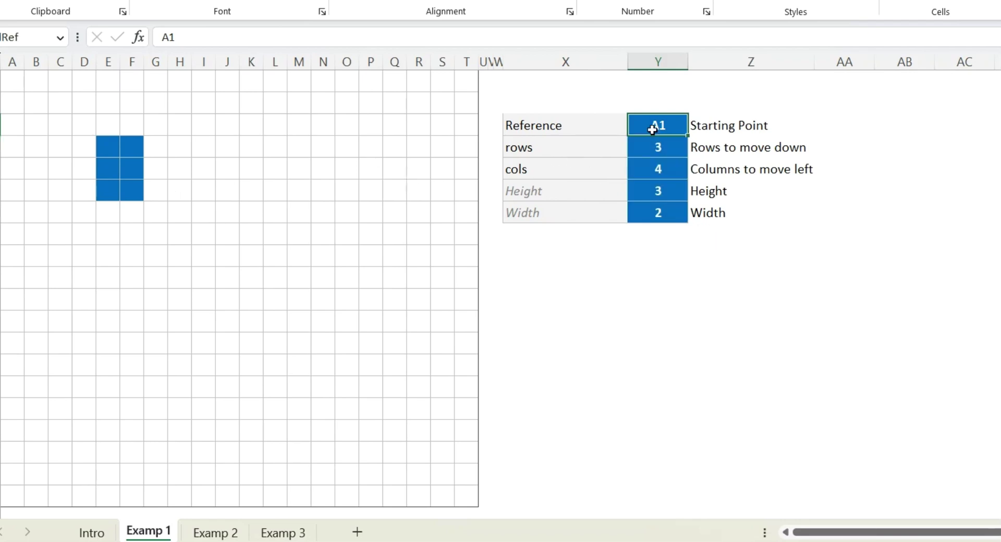
left_click(276, 218)
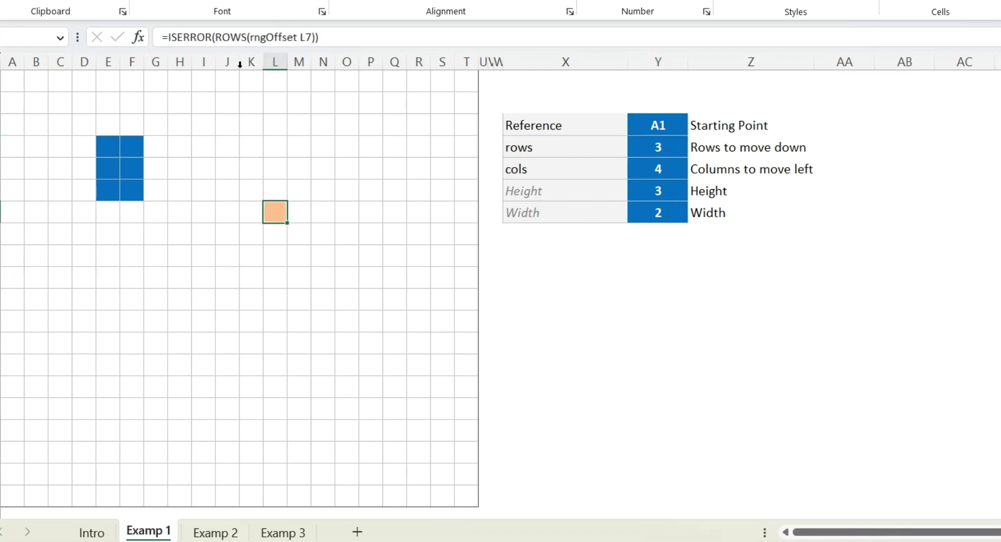
left_click_drag(11, 81, 410, 337)
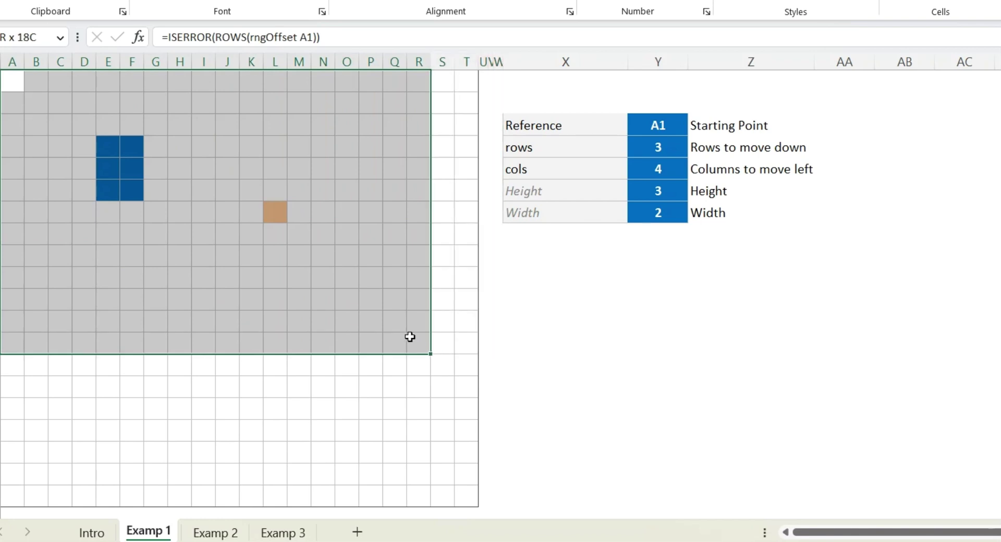
left_click(290, 3)
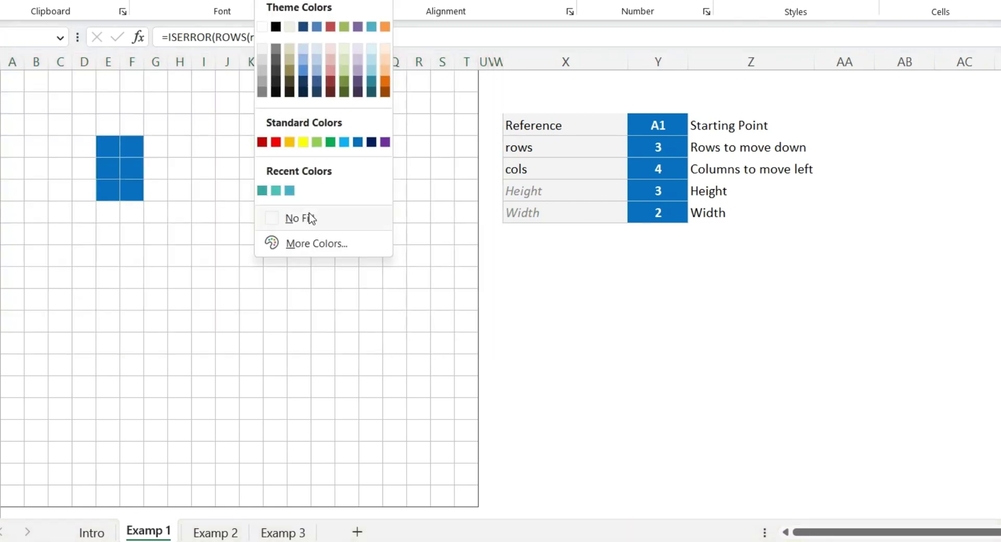
left_click(310, 219)
Set the OFFSET Reference to L7 with rows 0, cols 0 and Height 1
left_click(659, 127)
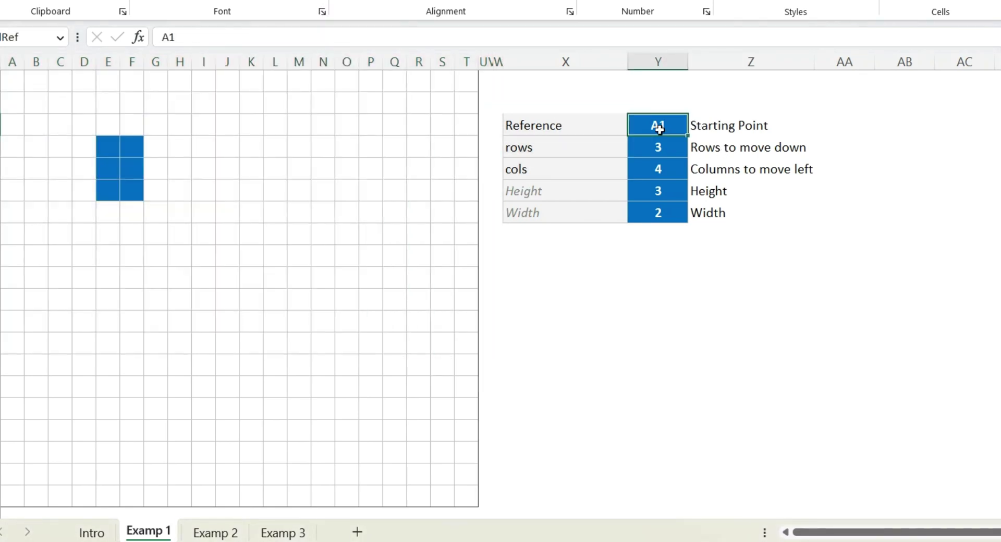
type("L7")
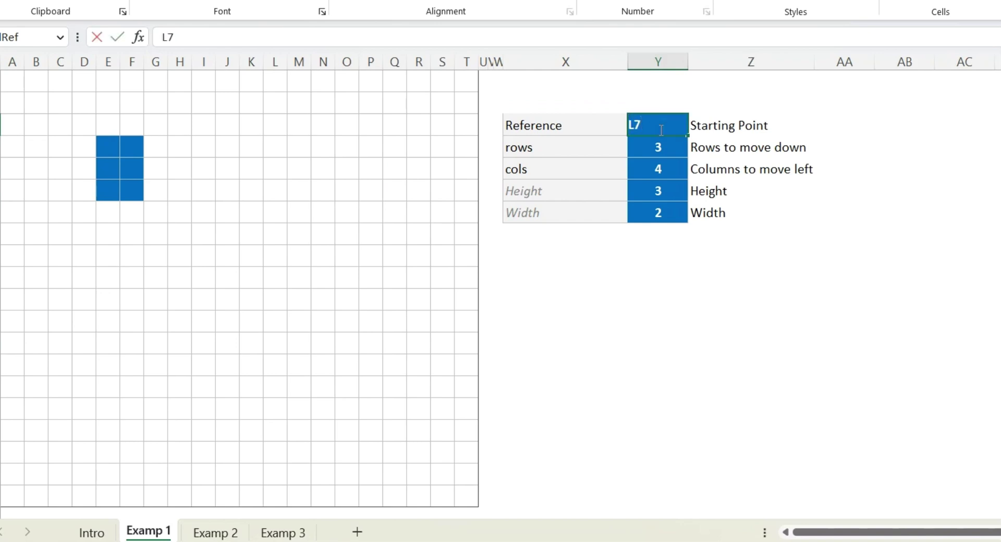
key("Return")
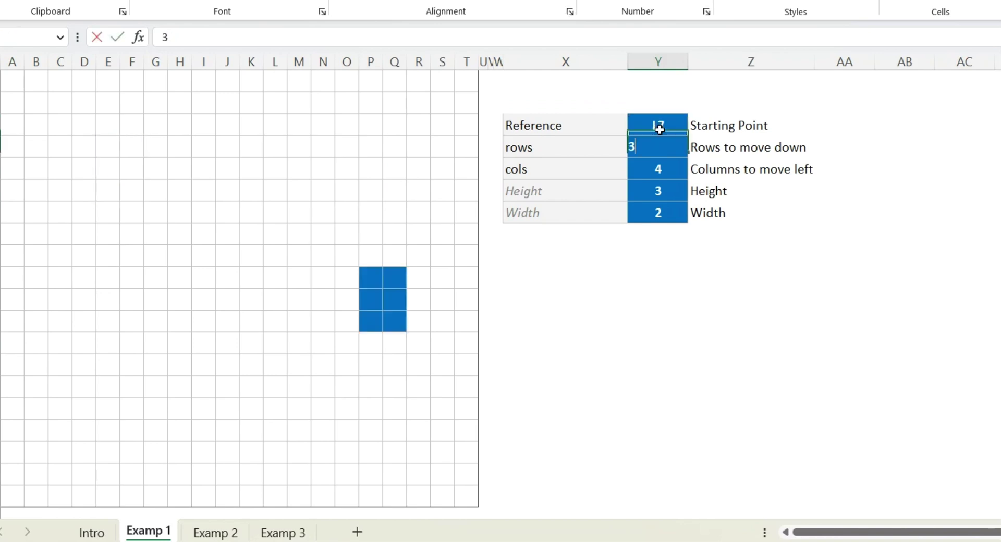
type("0")
key("Return")
type("0")
key("Return")
type("1")
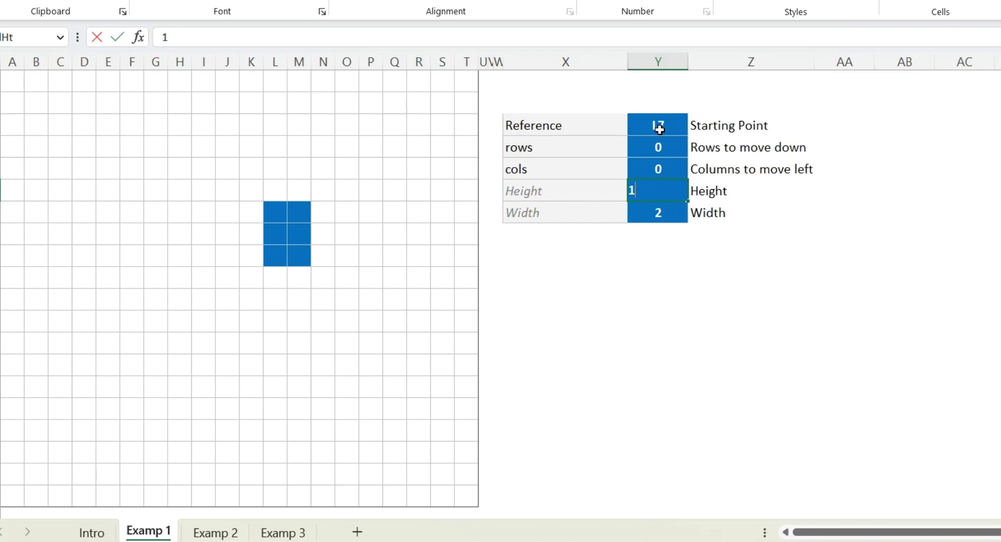
key("Return")
Set Width to 1 and rows to -4, moving the block up to L3
type("1")
key("ctrl+Return")
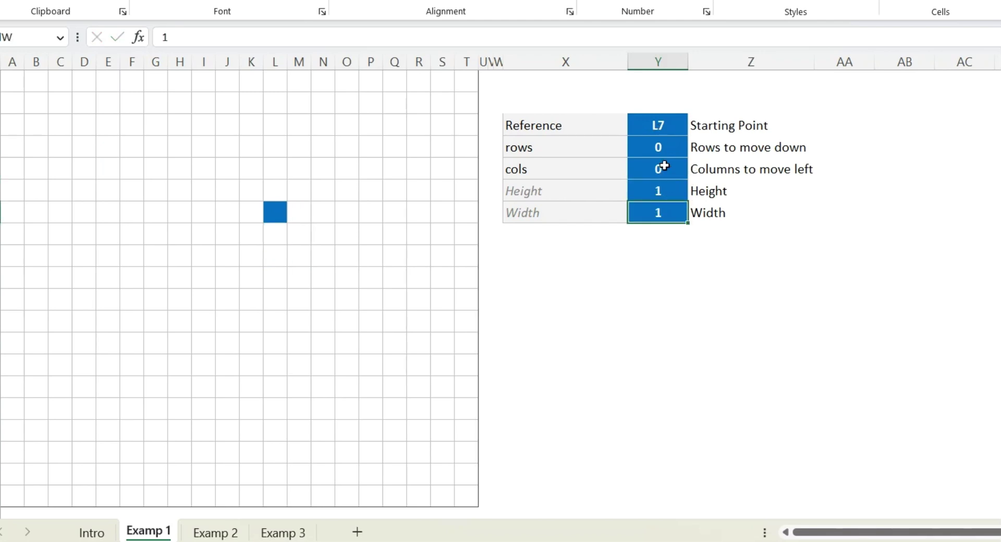
left_click(662, 154)
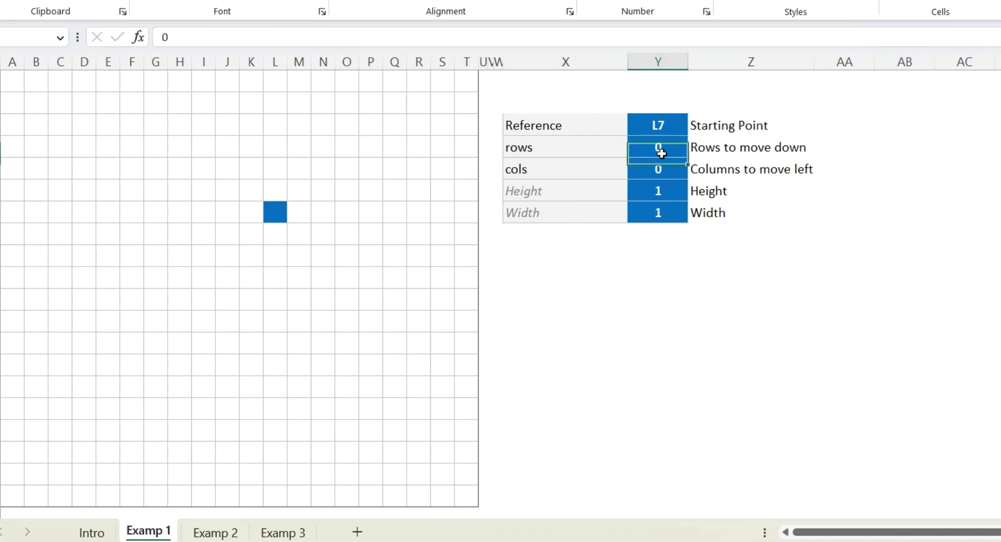
type("-4")
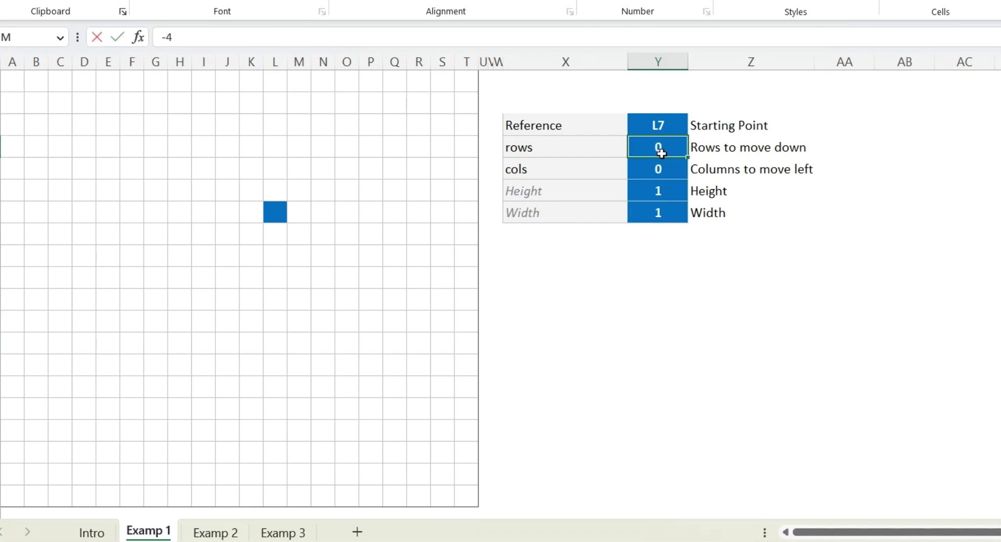
key("Return")
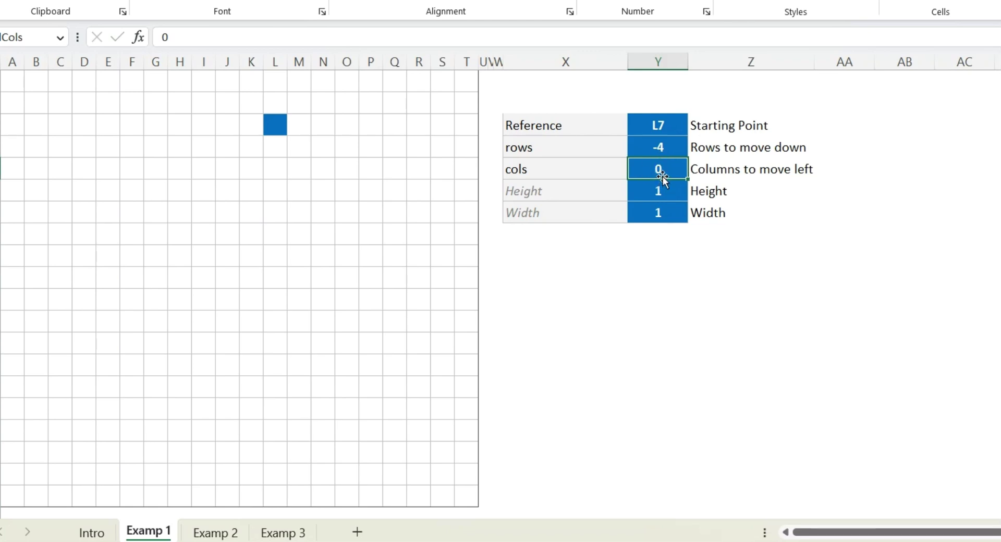
Set cols to -3, Height -2 and Width -2, giving a 2x2 block at H2:I3
type("-")
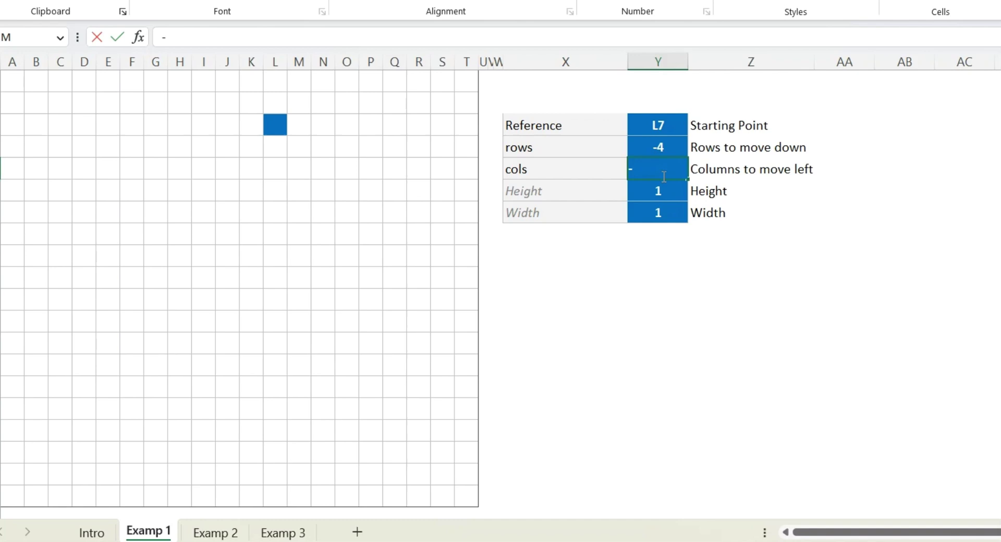
type("3")
key("Return")
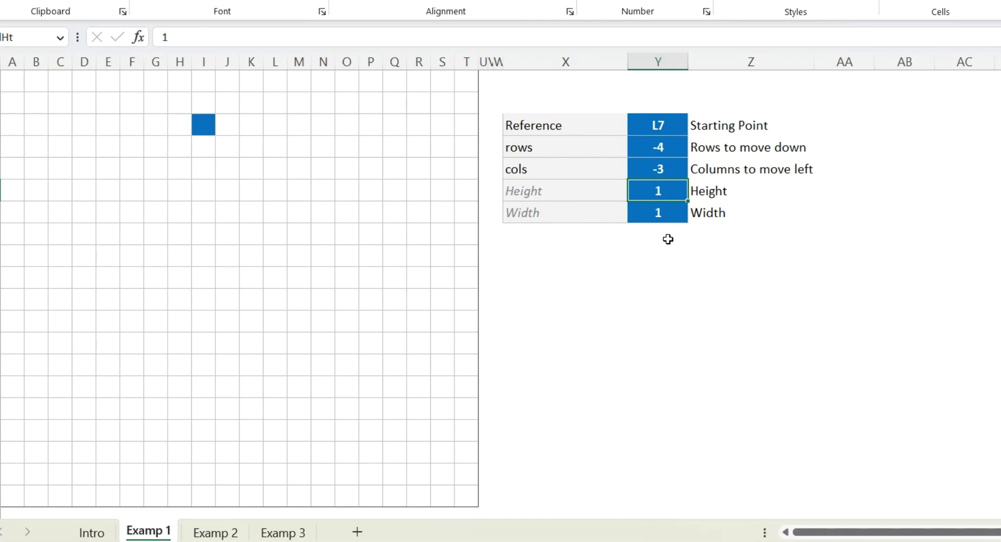
type("-2")
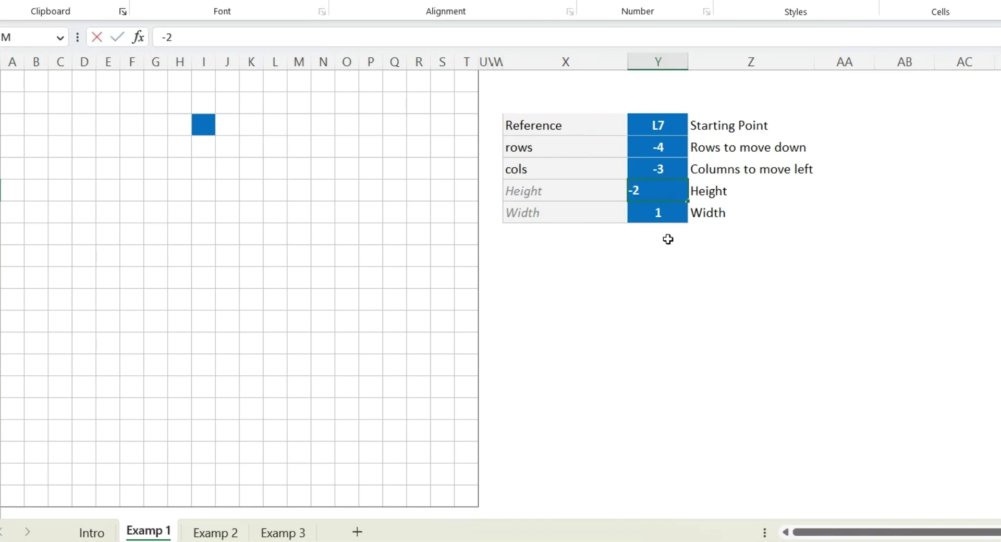
key("Return")
type("-2")
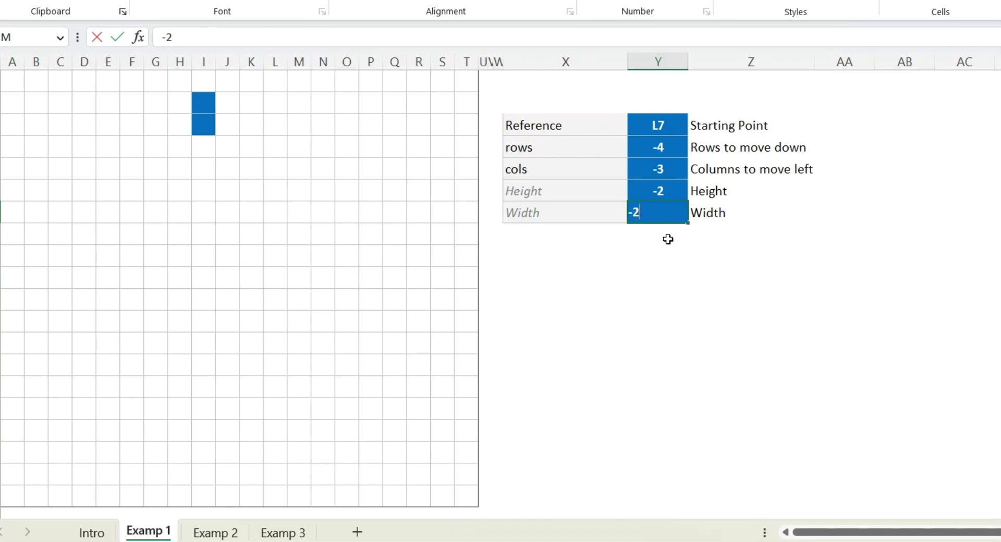
key("Return")
key("Up")
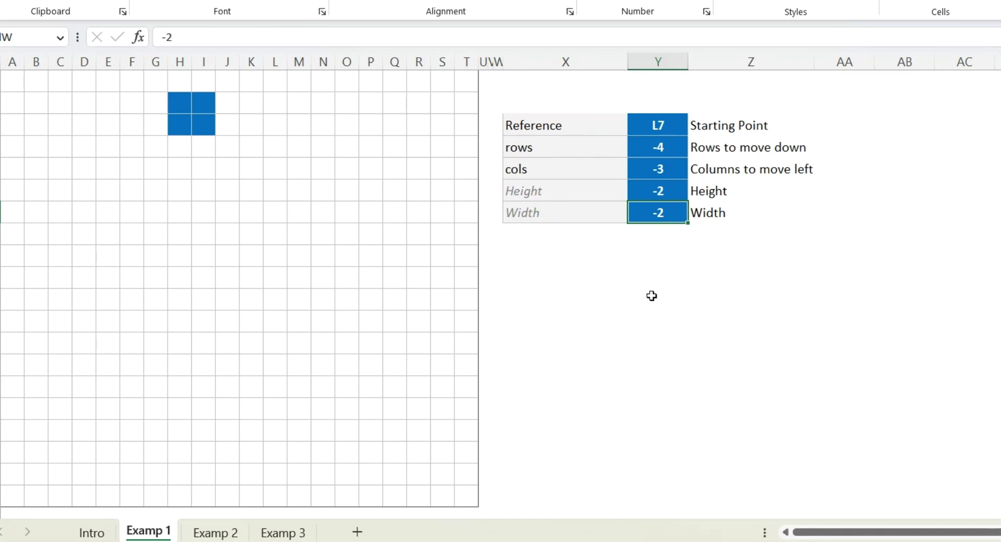
left_click(652, 260)
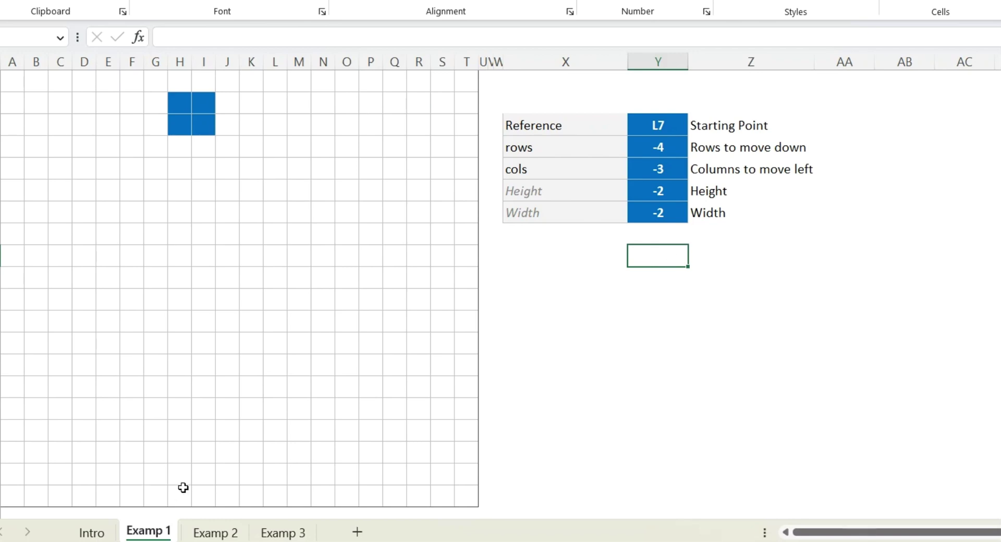
On the Examp 2 sheet, enter =SUM(C6:N6) in O6 for Facebook's YTD
left_click(213, 532)
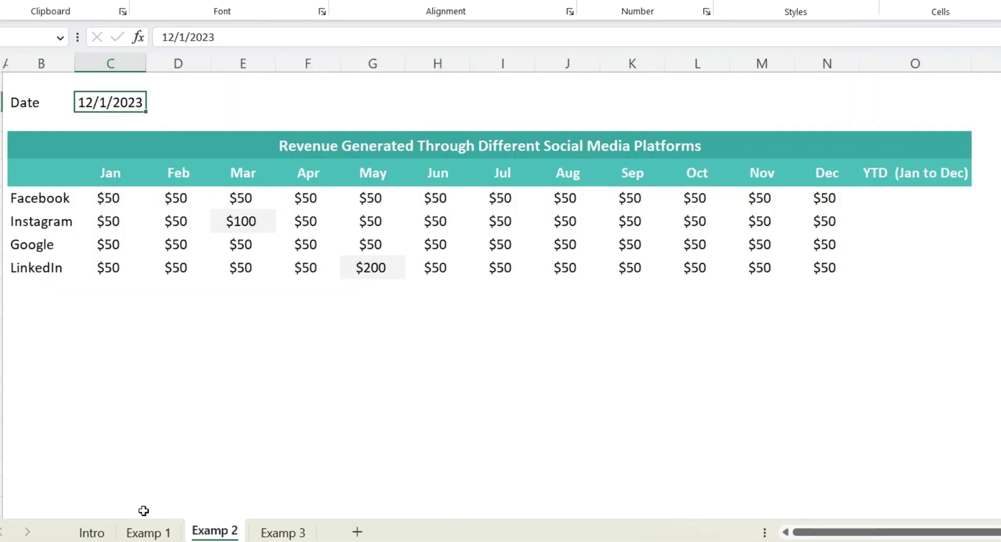
left_click(481, 300)
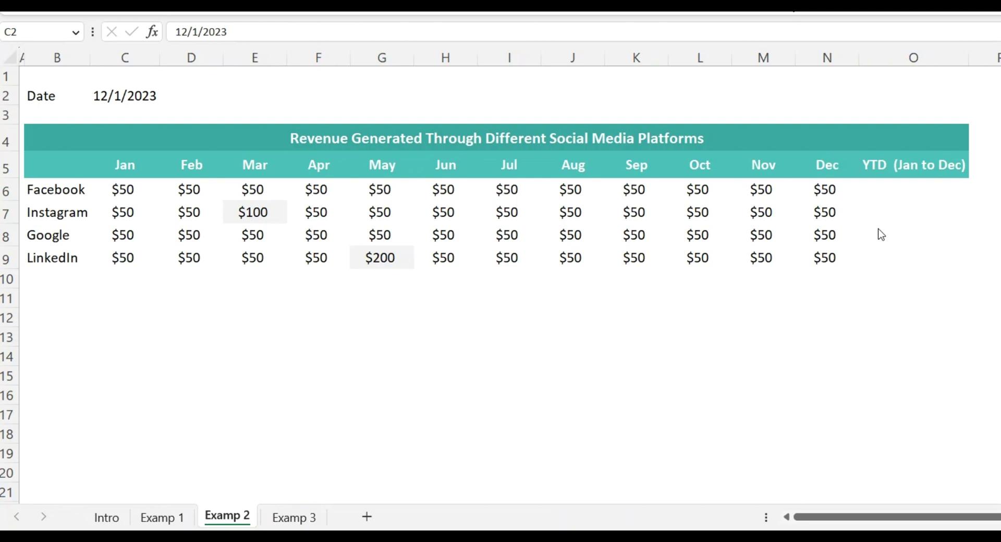
left_click(894, 189)
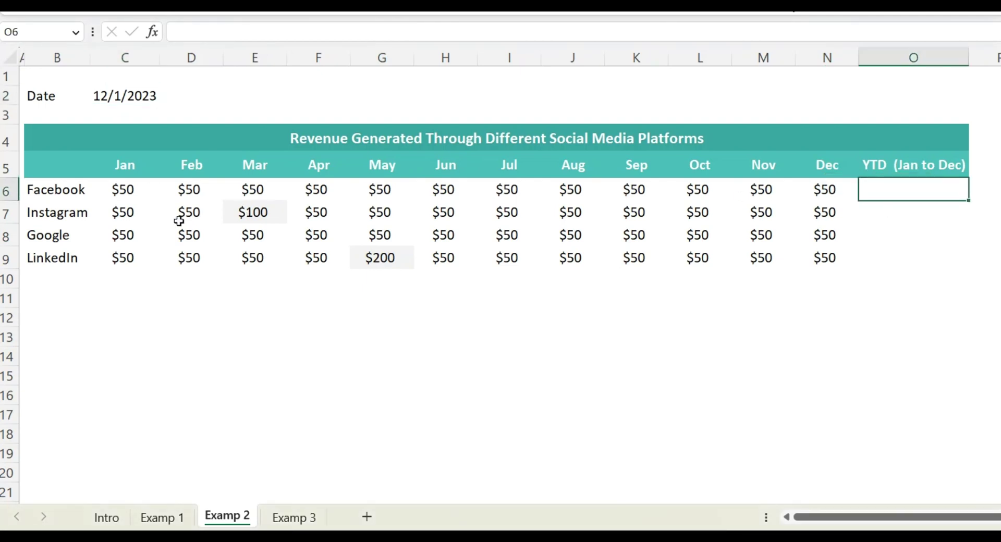
type("=")
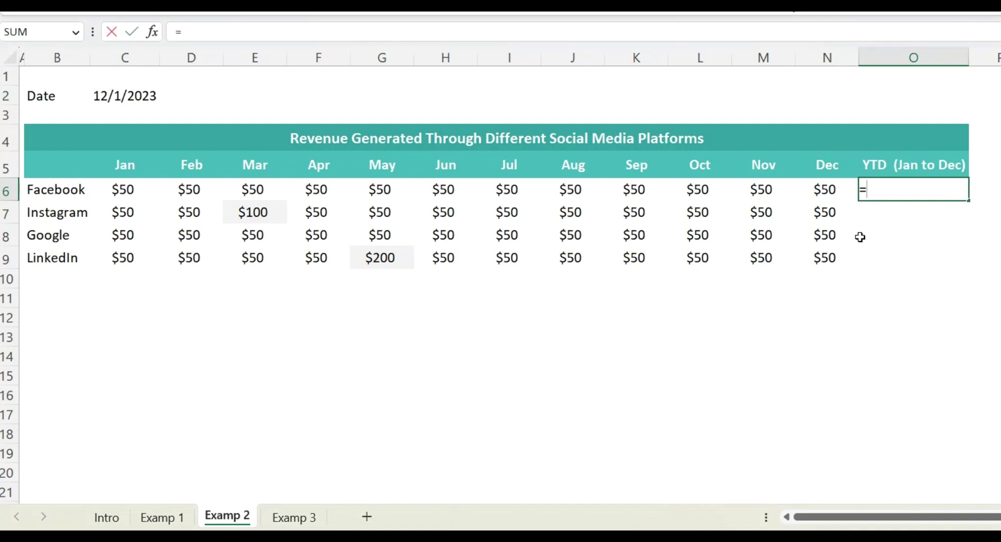
type("sum(")
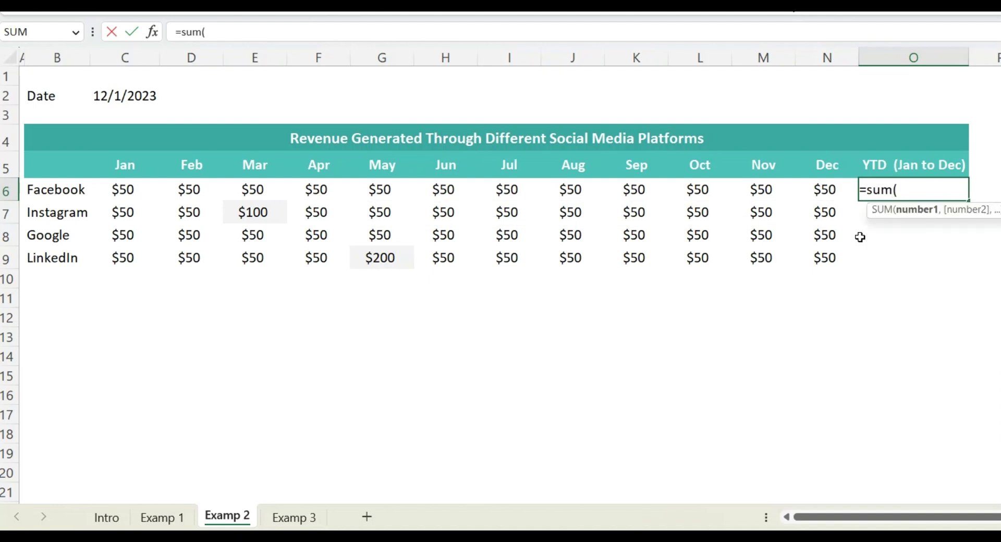
left_click_drag(123, 193, 805, 195)
type(")")
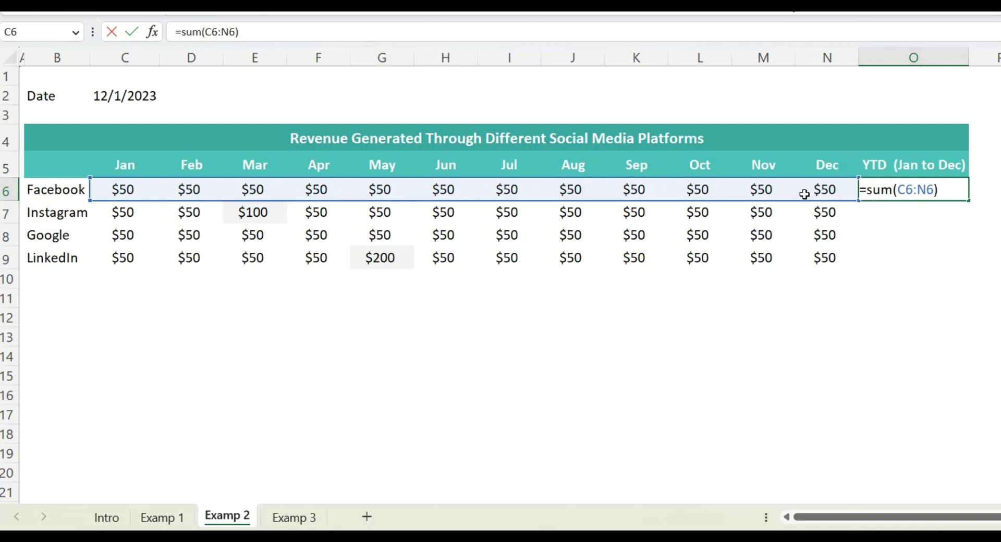
key("Return")
Copy the YTD formula down to O9, giving $600, $650, $600 and $750
left_click(956, 192)
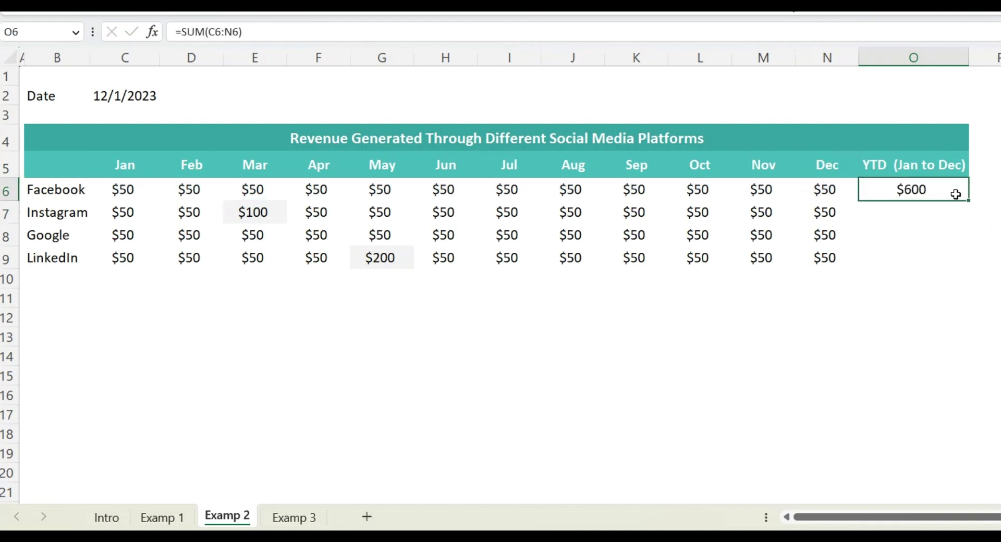
left_click_drag(971, 203, 970, 269)
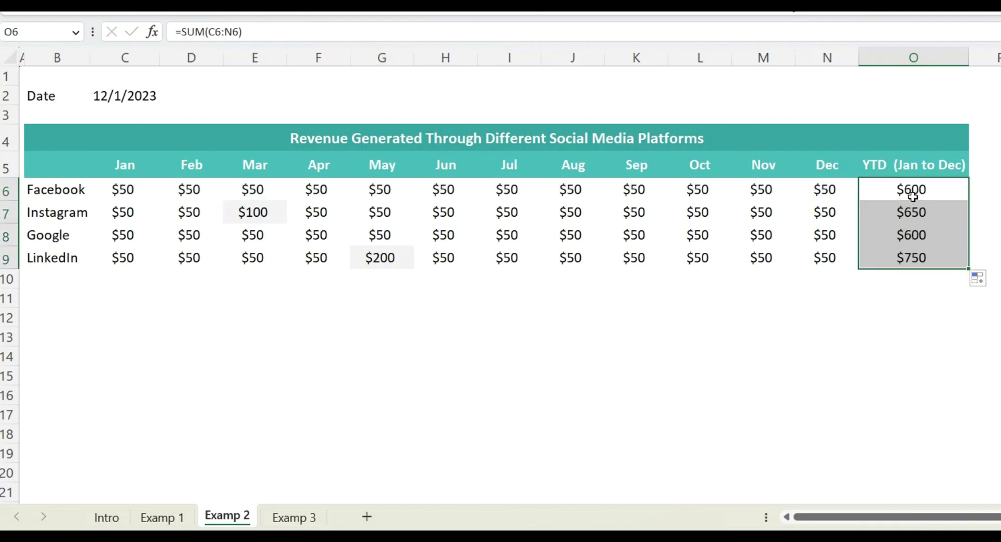
left_click(913, 197)
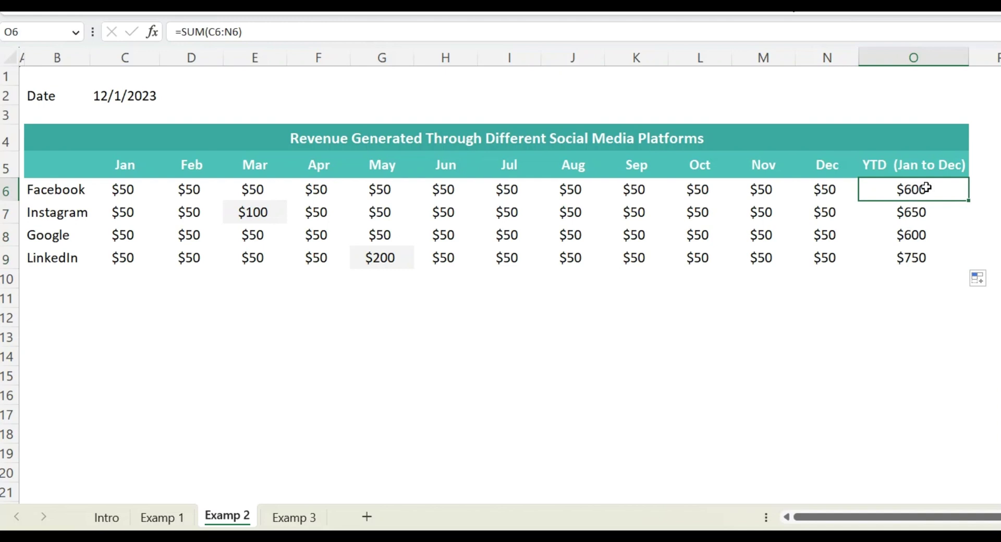
Shorten O6's formula to =SUM(C6:D6), totalling Jan and Feb
left_click_drag(125, 190, 224, 190)
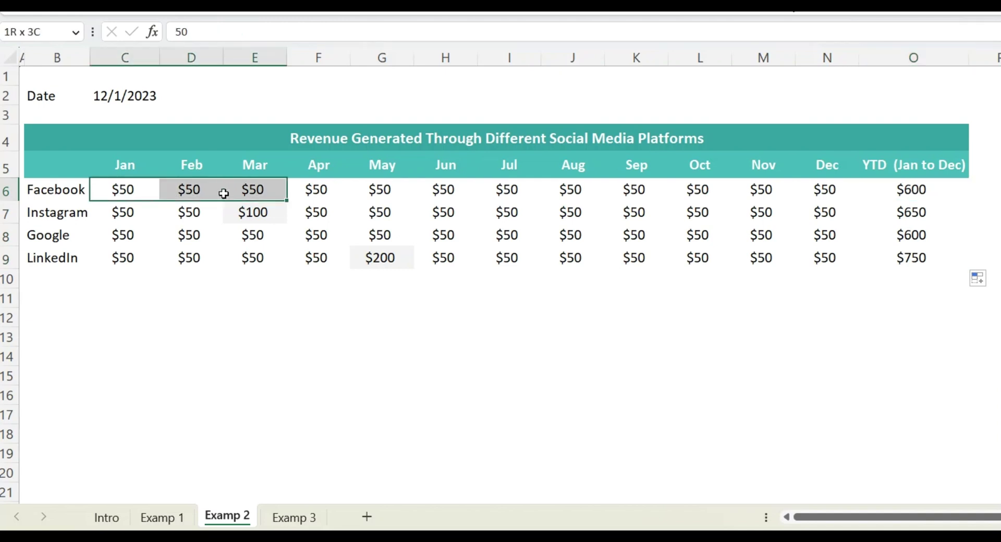
left_click(913, 191)
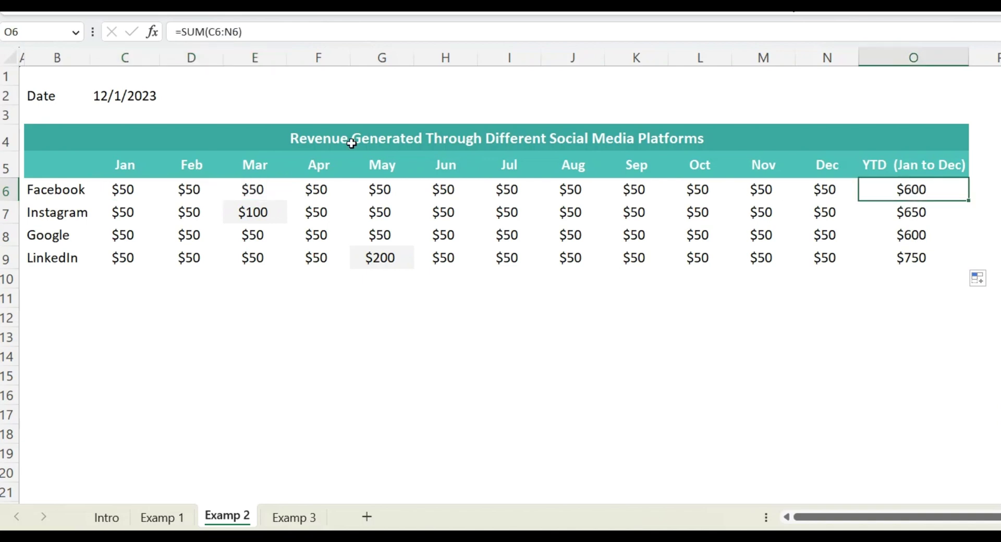
left_click(232, 32)
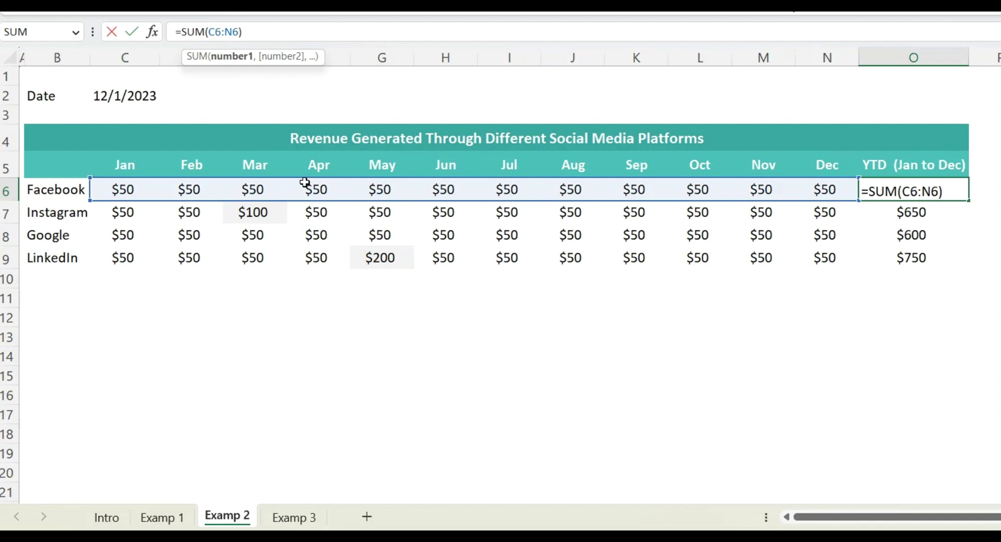
key("BackSpace")
type("D")
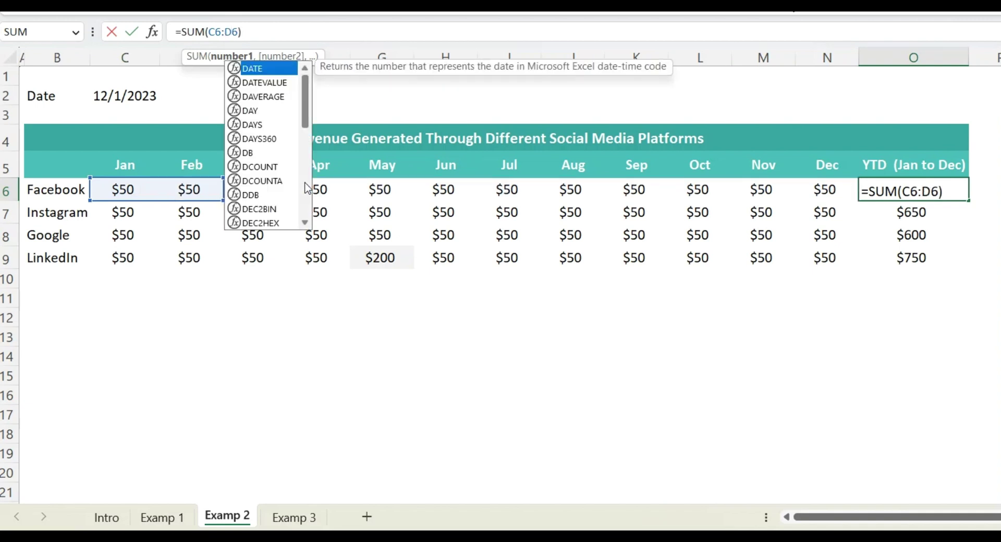
key("Escape")
key("Tab")
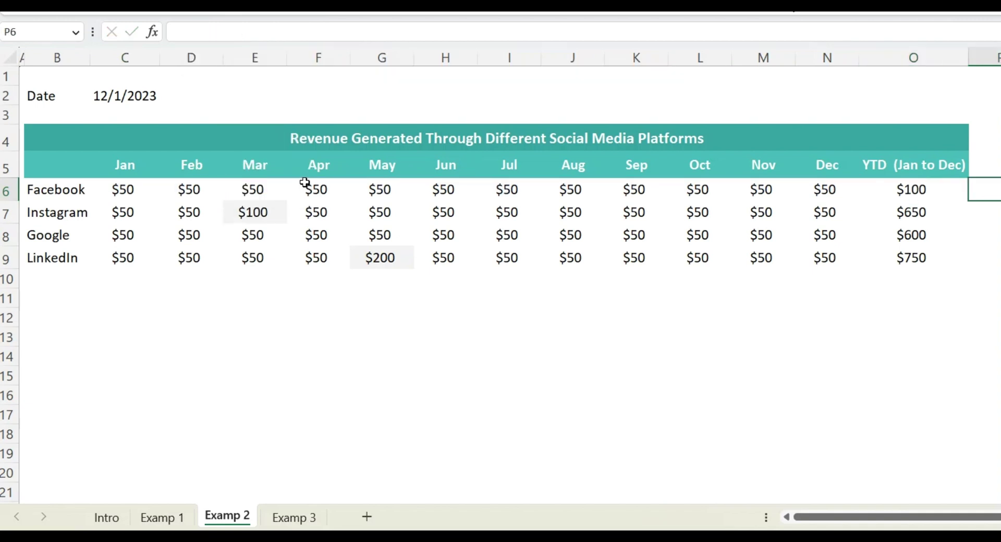
key("Left")
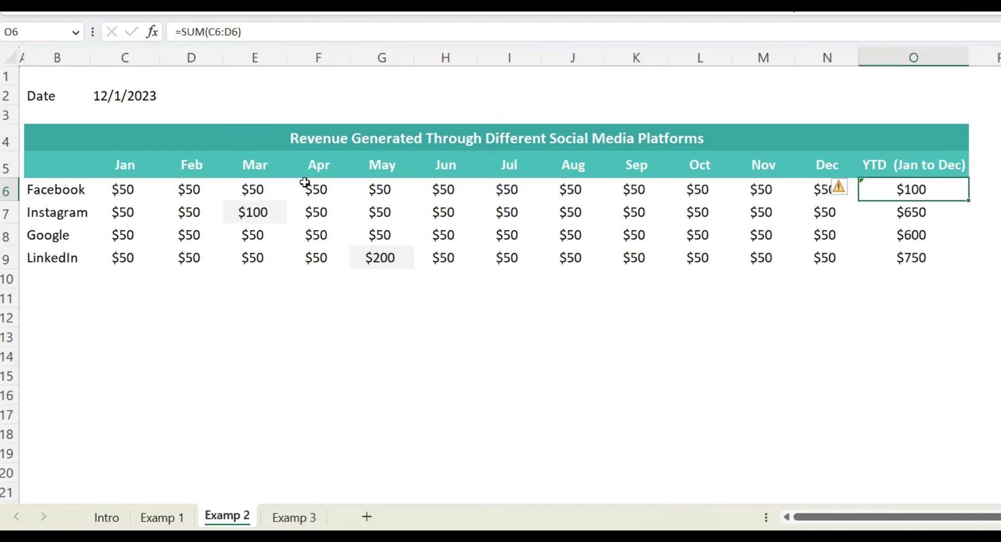
Extend O6 to =SUM(C6:E6) for Jan–Mar and copy it down to O9
left_click(232, 32)
key("BackSpace")
type("E")
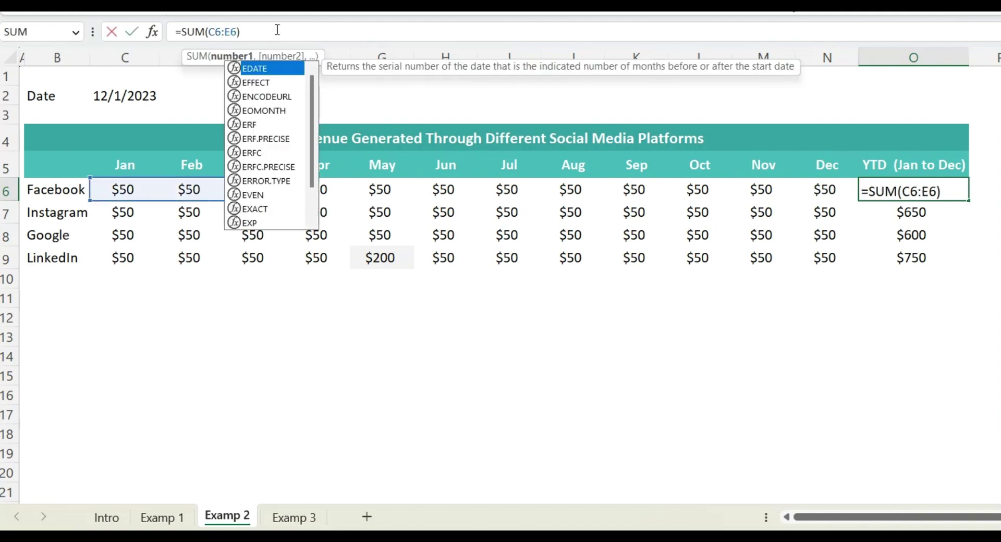
key("Escape")
key("Tab")
key("Left")
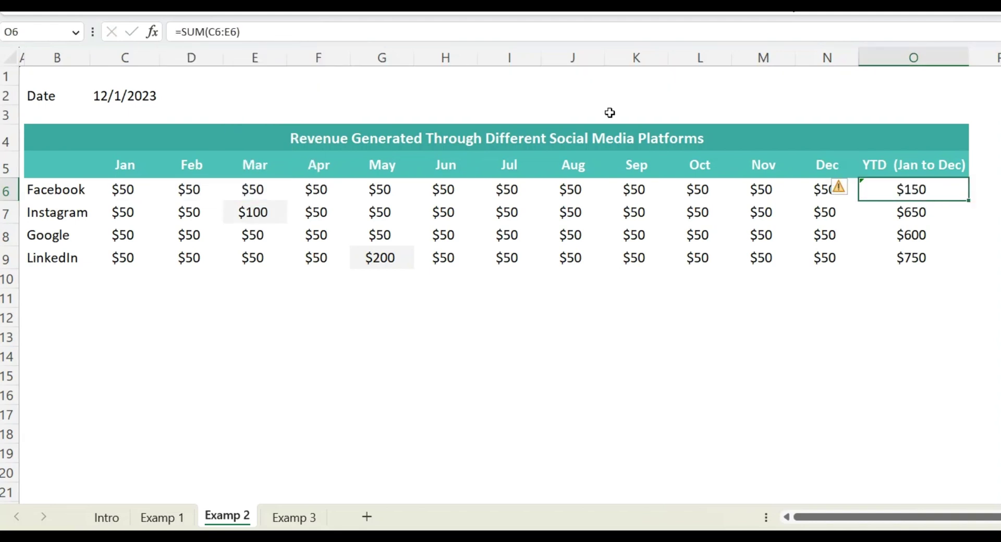
left_click_drag(968, 206, 967, 263)
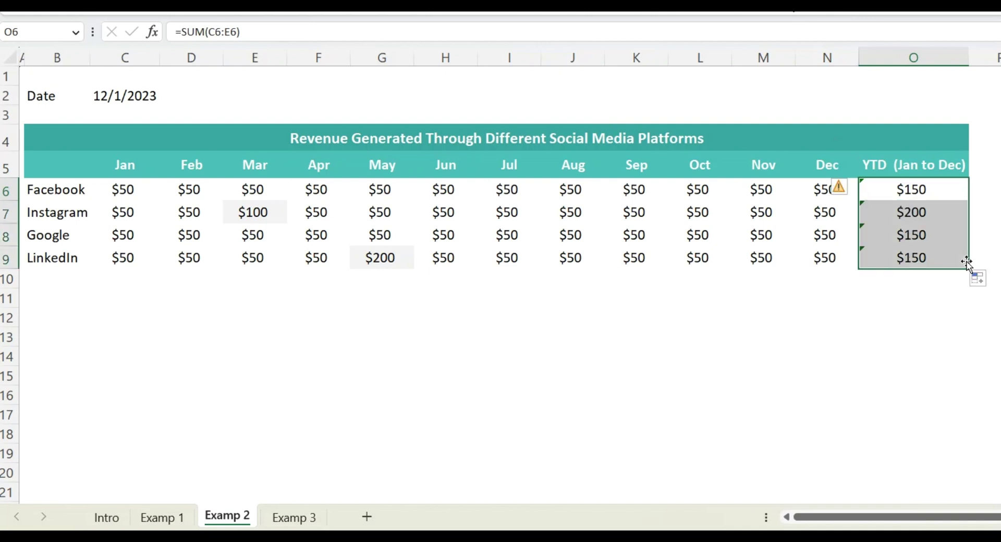
left_click(893, 196)
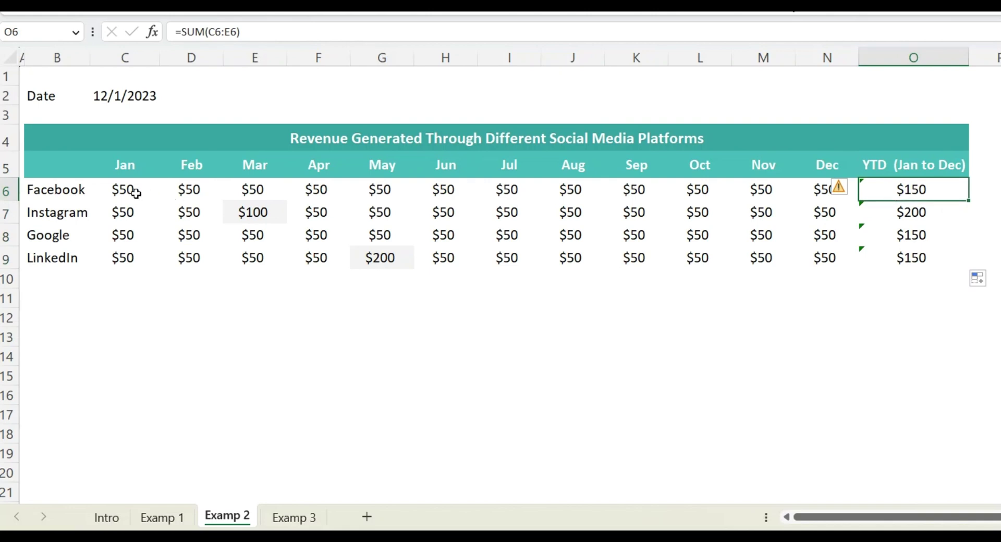
Stretch O6 to =SUM(C6:H6) for Jan–Jun and copy it down to O9
left_click(255, 39)
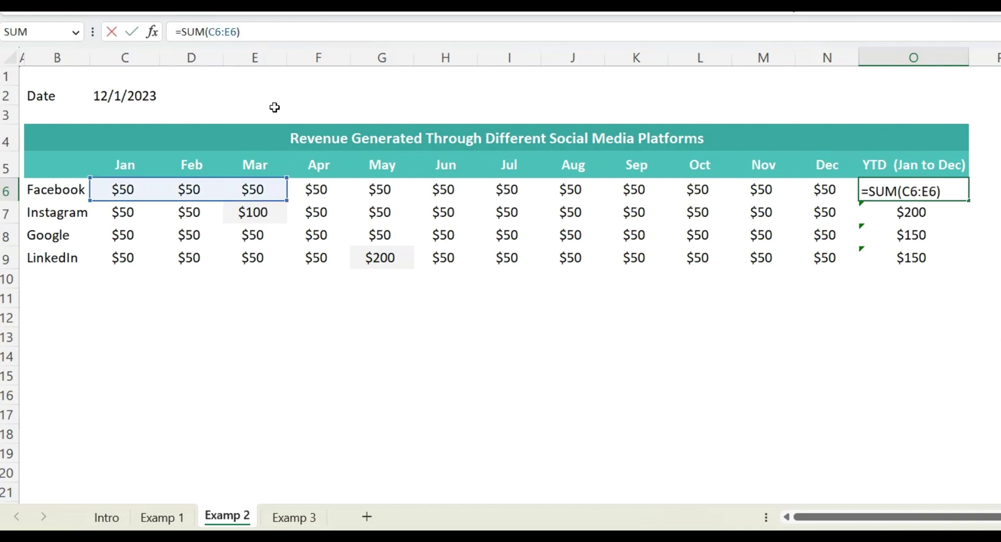
left_click_drag(288, 201, 463, 199)
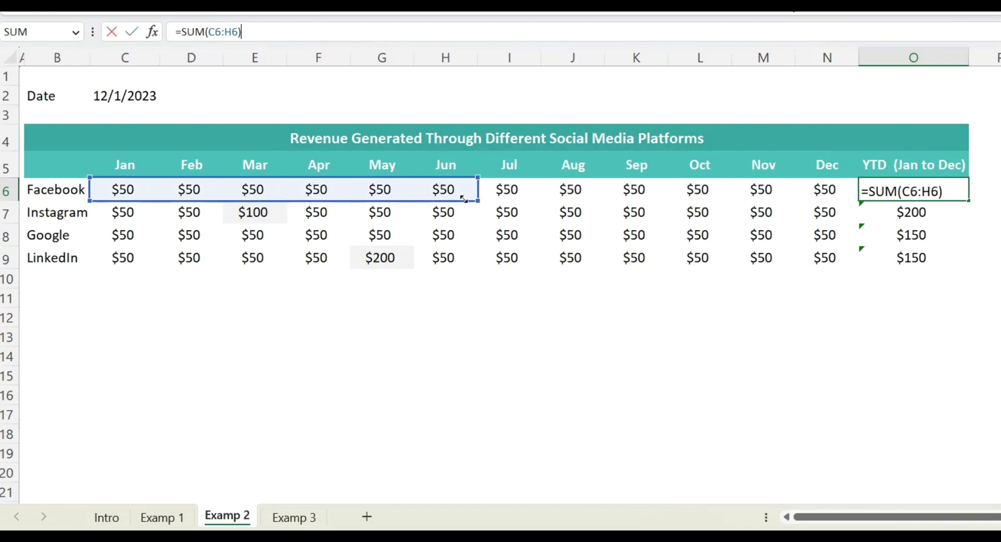
key("Return")
key("Up")
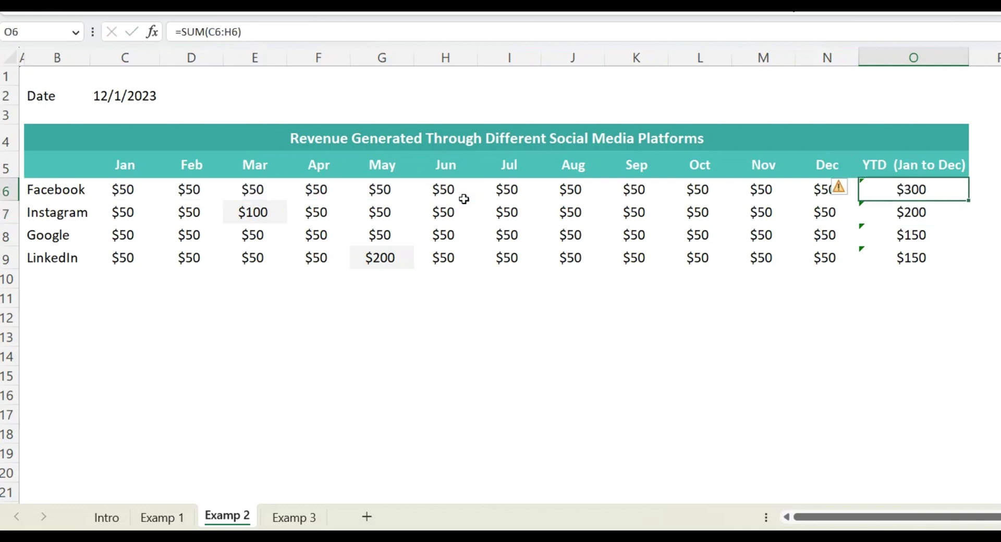
left_click_drag(969, 202, 971, 267)
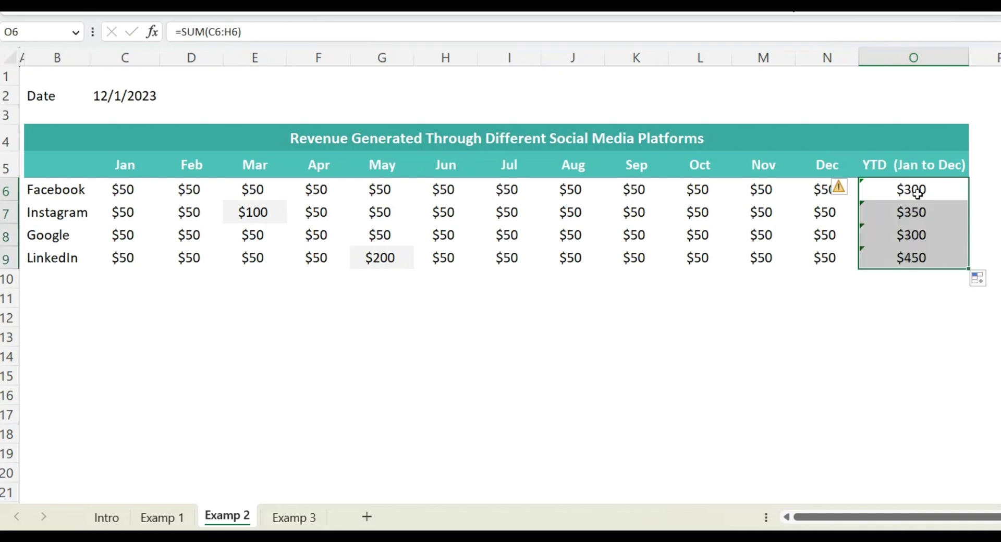
left_click_drag(919, 192, 907, 268)
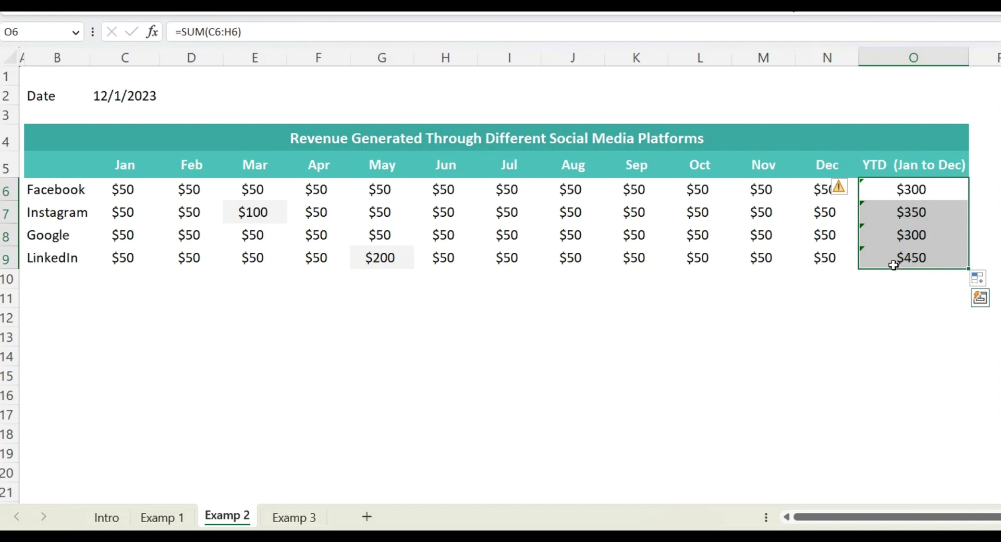
left_click_drag(896, 200, 895, 195)
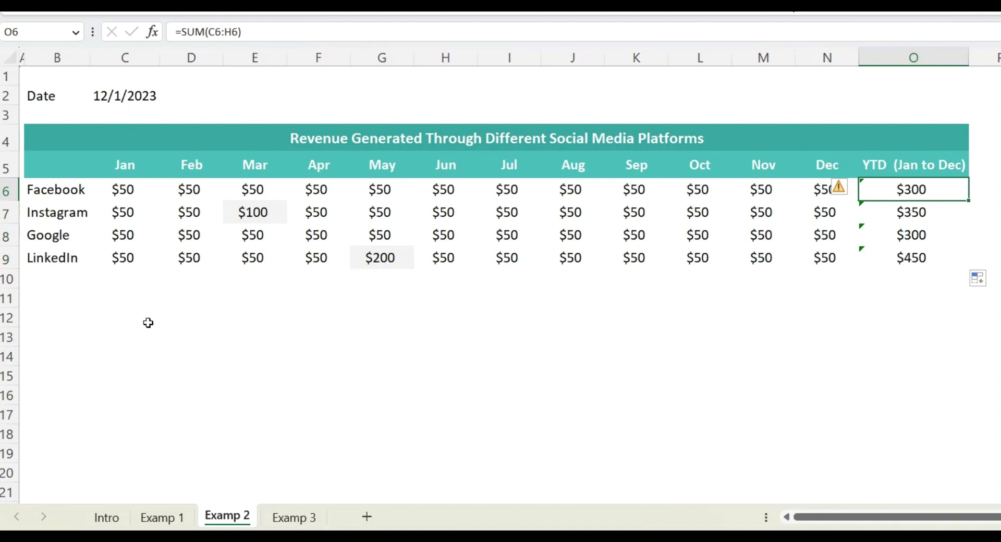
Enter =ROWS($B$12:B12) in C12 so it shows 1 as a row counter
left_click(124, 317)
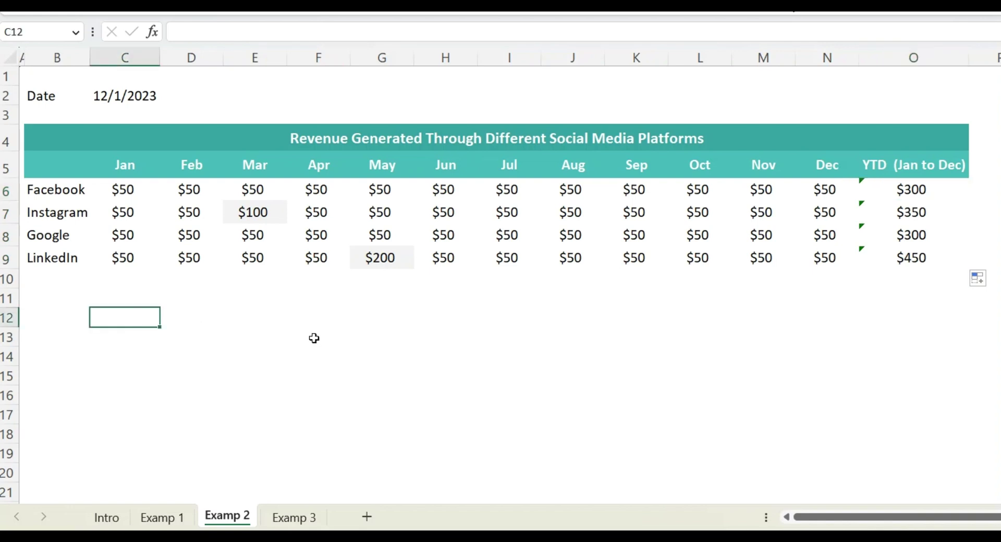
type("=ro")
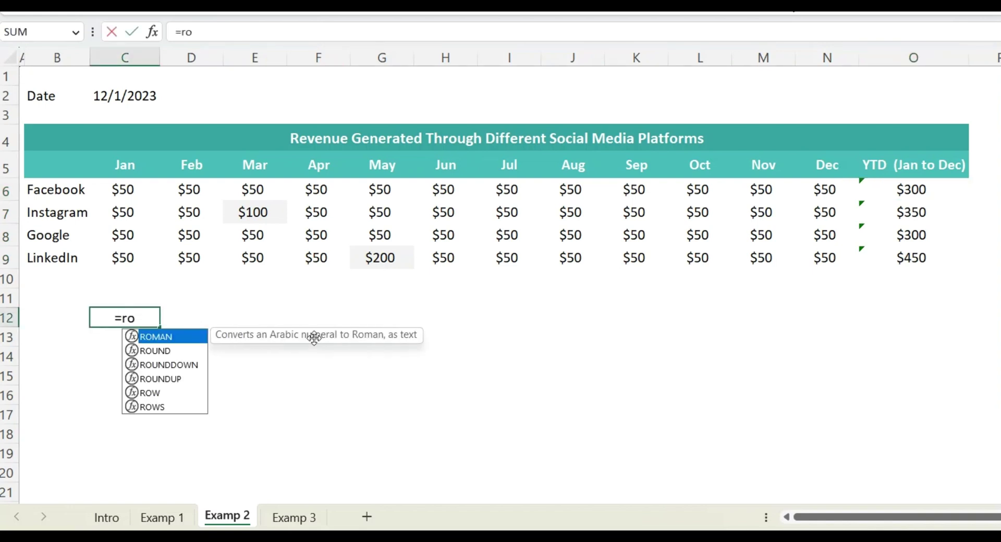
type("ws(")
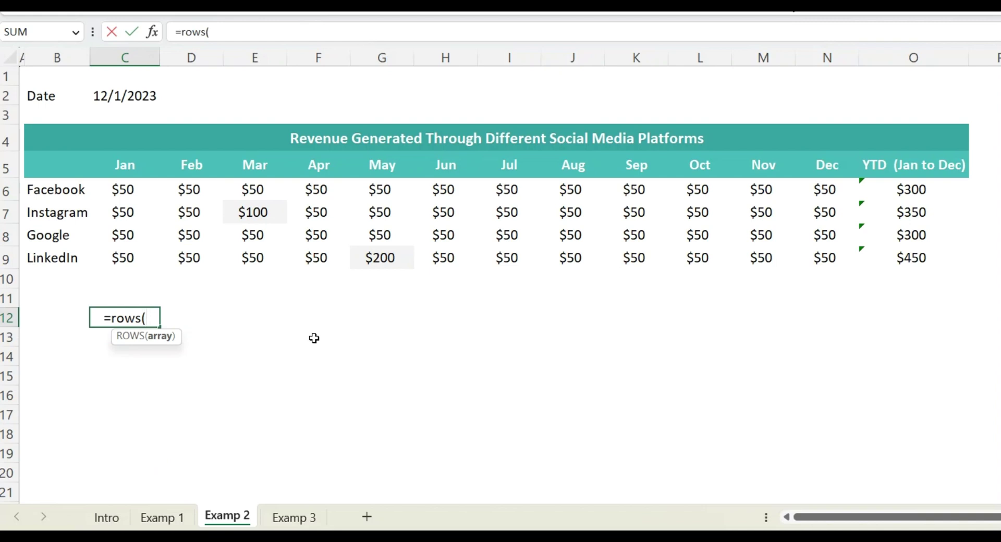
left_click(43, 319)
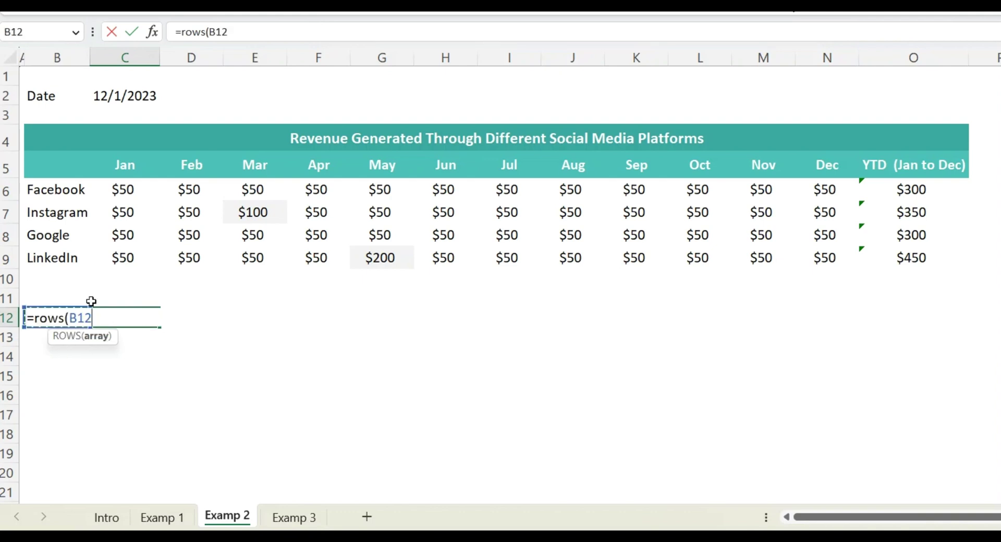
left_click(239, 34)
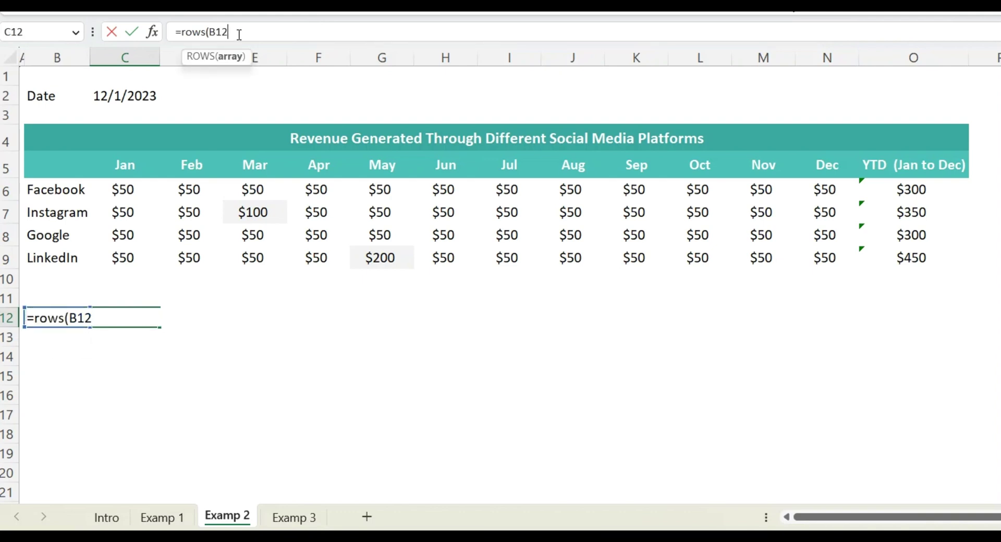
type(":B12)")
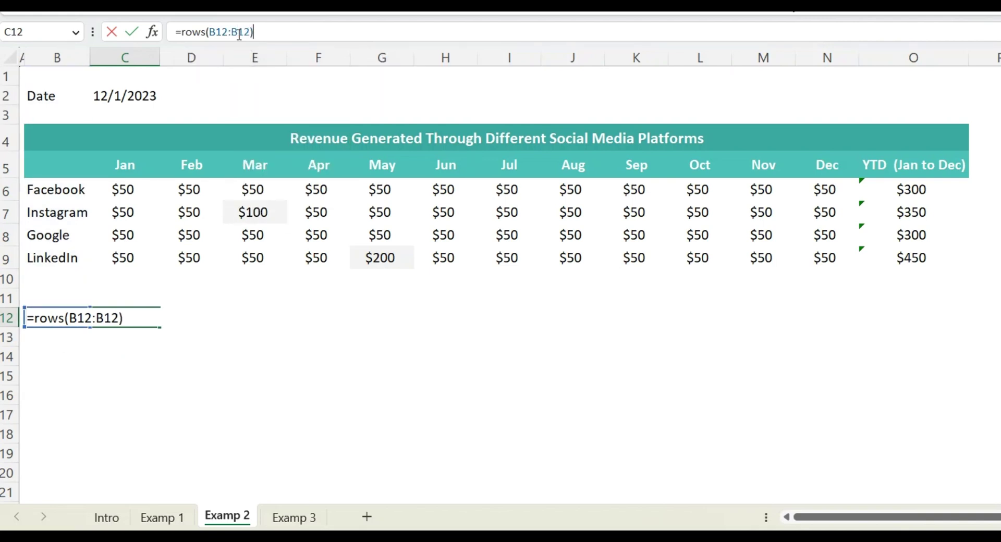
left_click(217, 33)
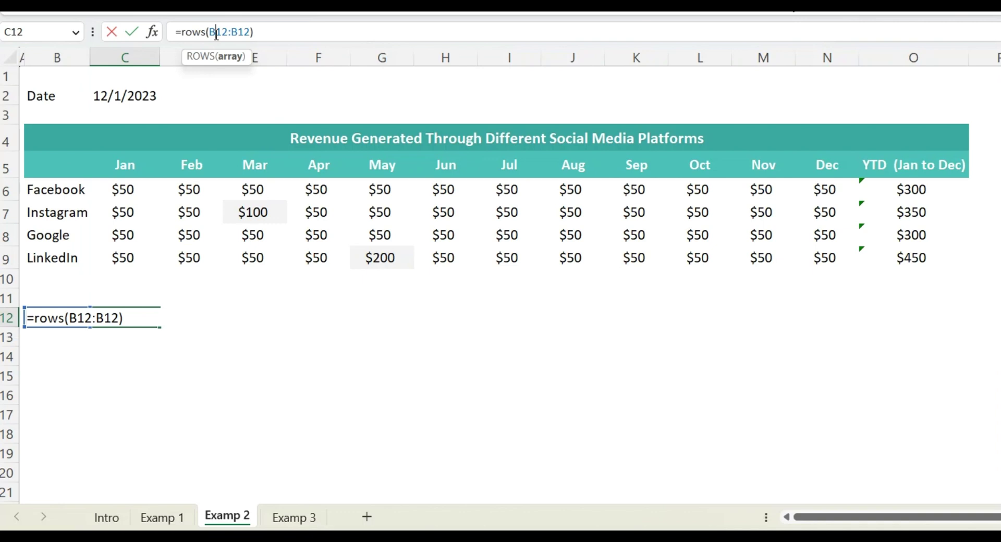
key("F4")
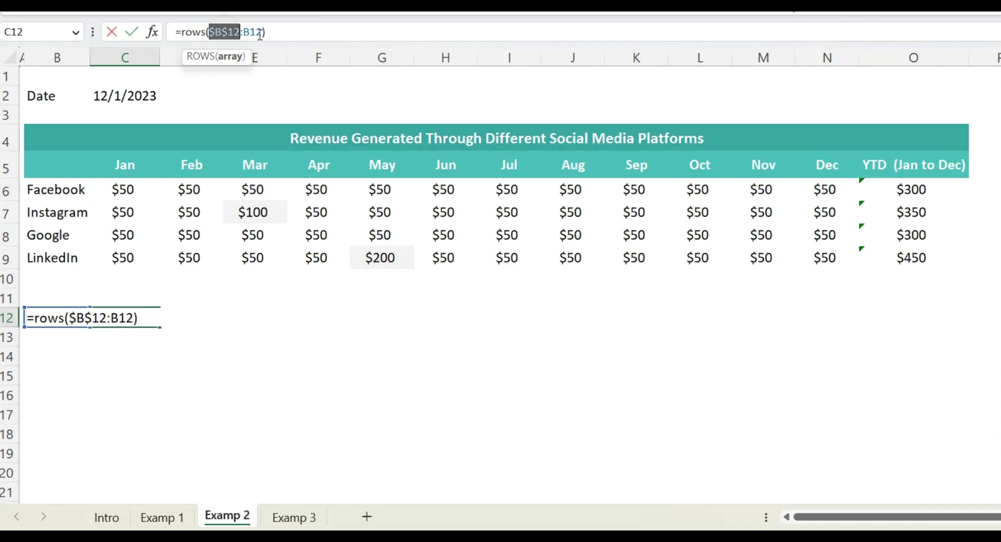
key("Return")
key("Up")
left_click(314, 33)
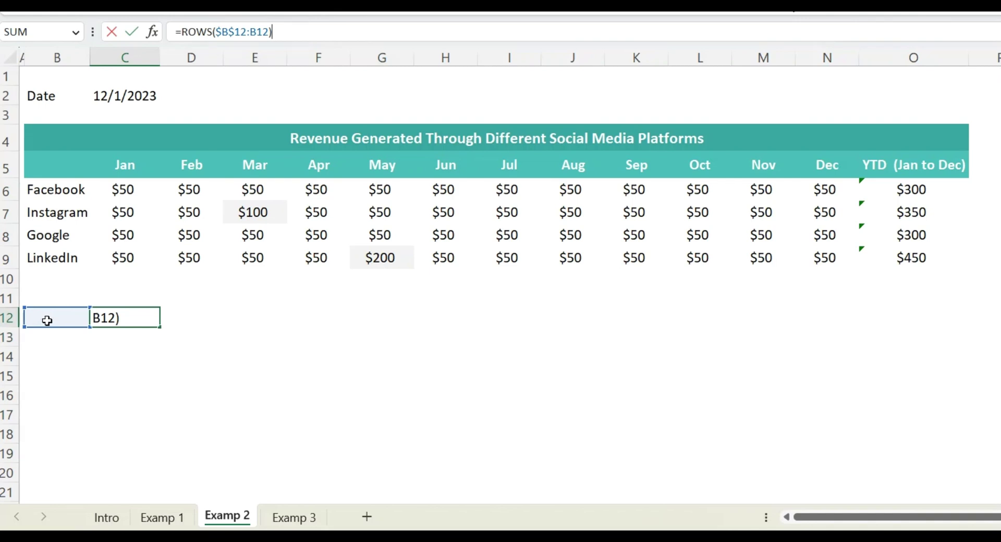
key("Return")
key("Up")
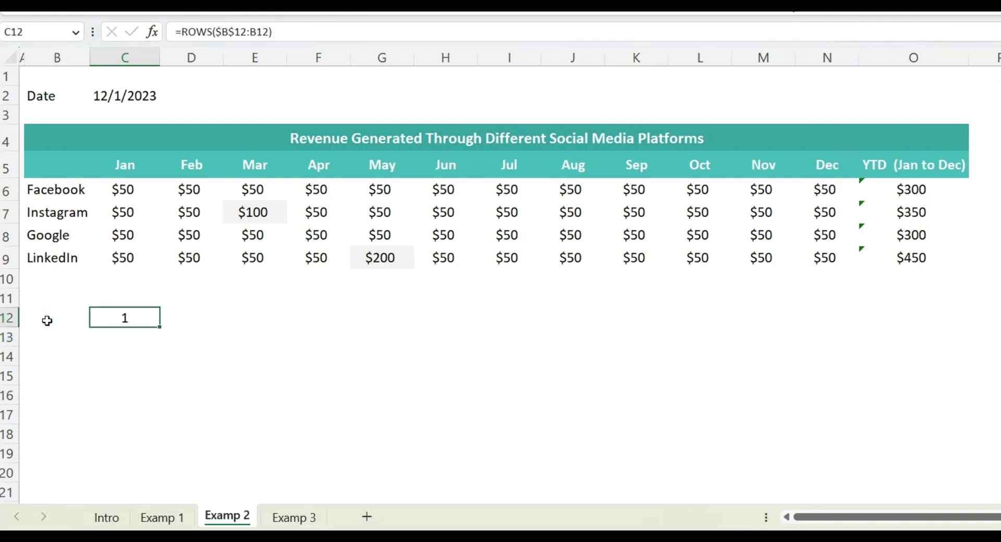
Fill the row counter down C13:C15 so it counts 1 to 4
left_click_drag(160, 327, 150, 349)
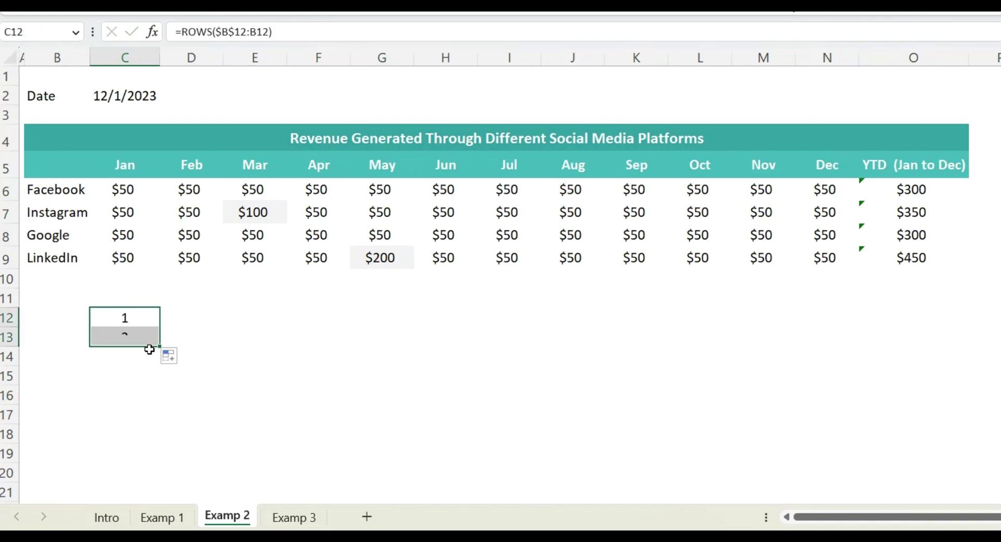
left_click(128, 339)
key("F2")
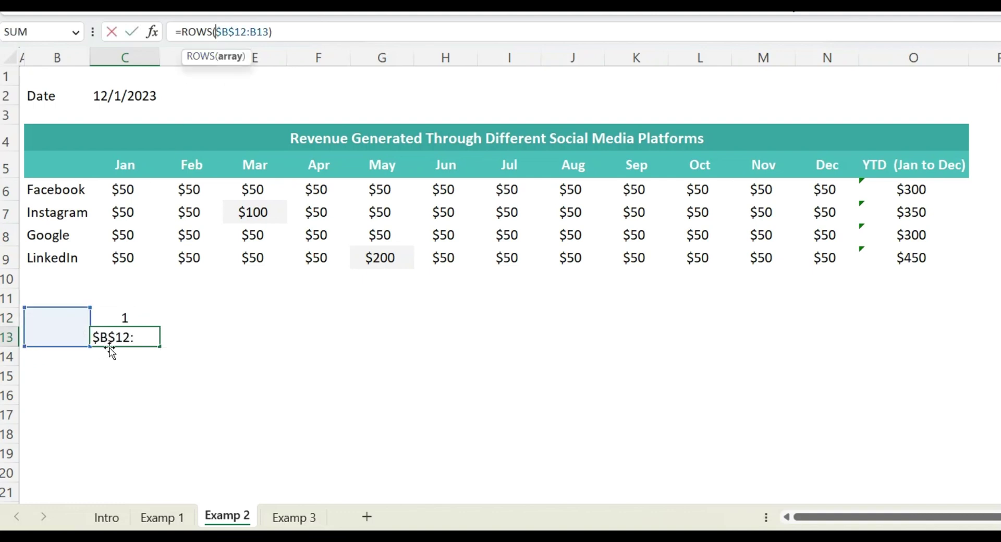
key("Escape")
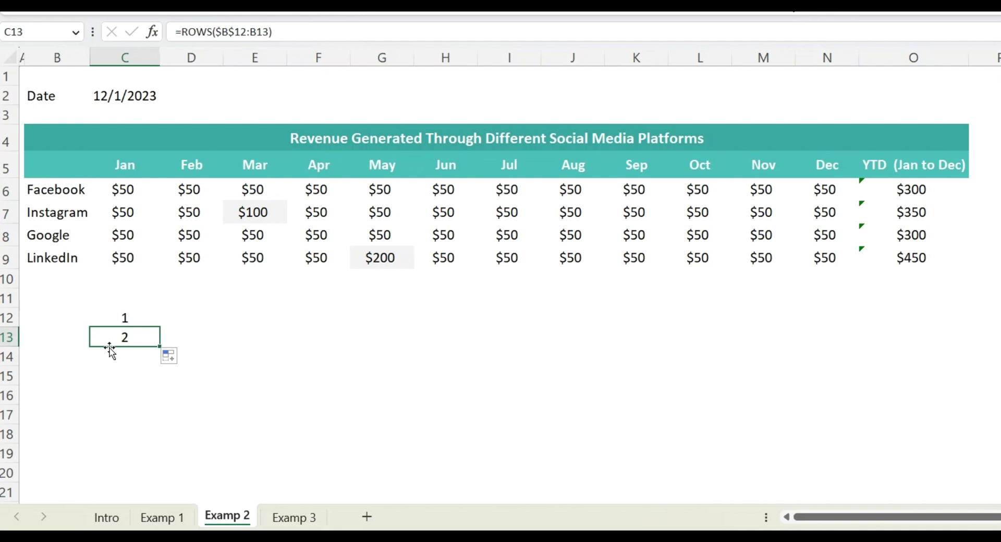
left_click_drag(159, 347, 137, 380)
left_click(137, 376)
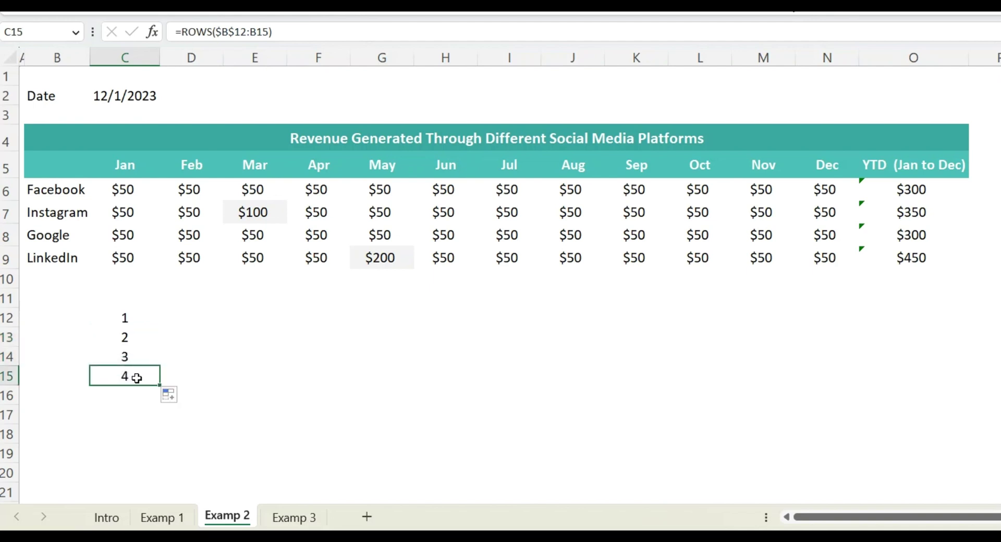
left_click(197, 34)
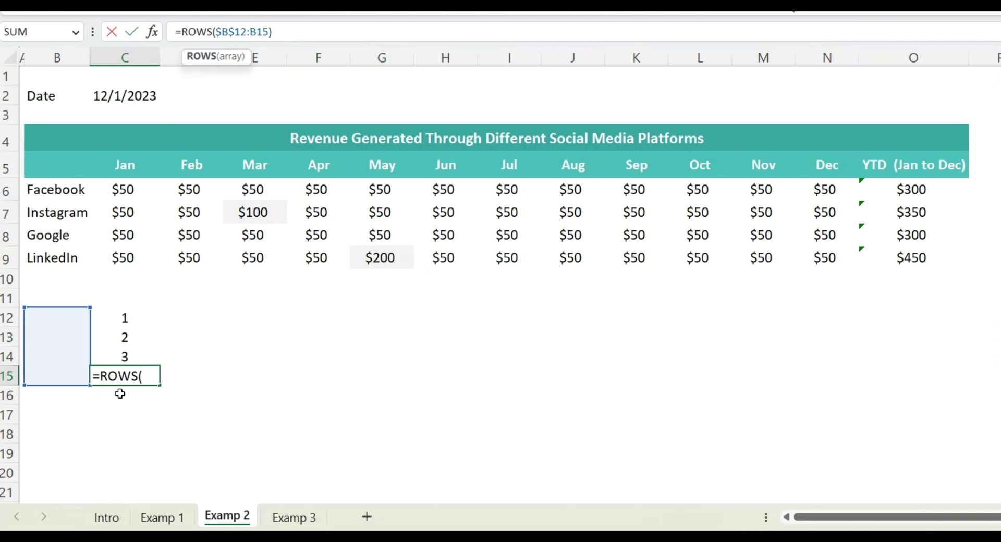
key("Return")
key("Up")
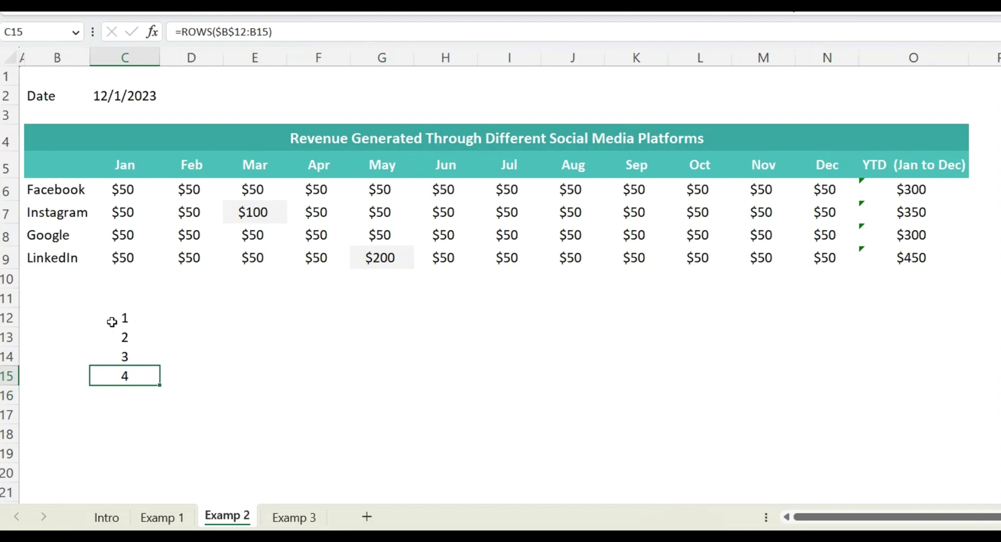
Delete the old YTD totals in O6:O9
left_click(896, 193)
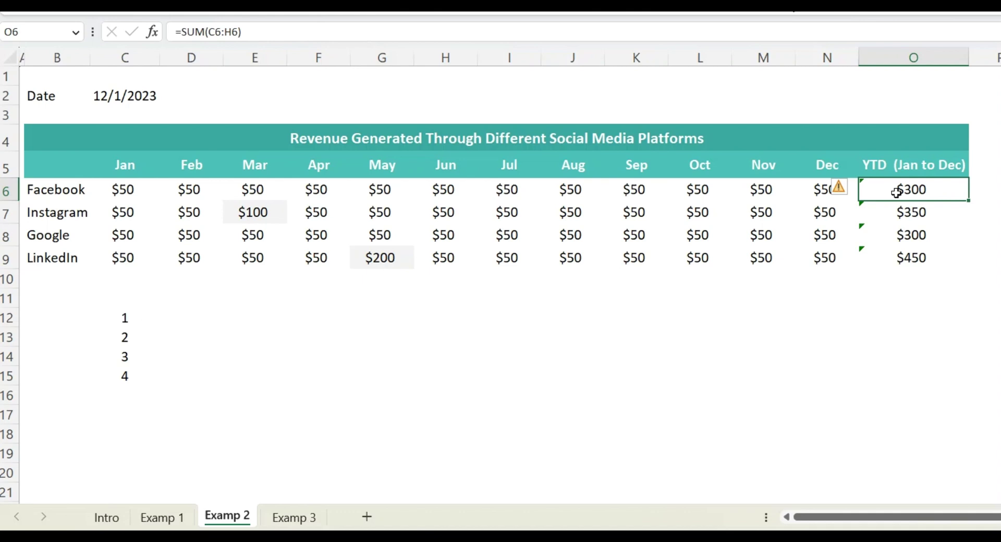
key("shift+Down")
key("Delete")
key("Down")
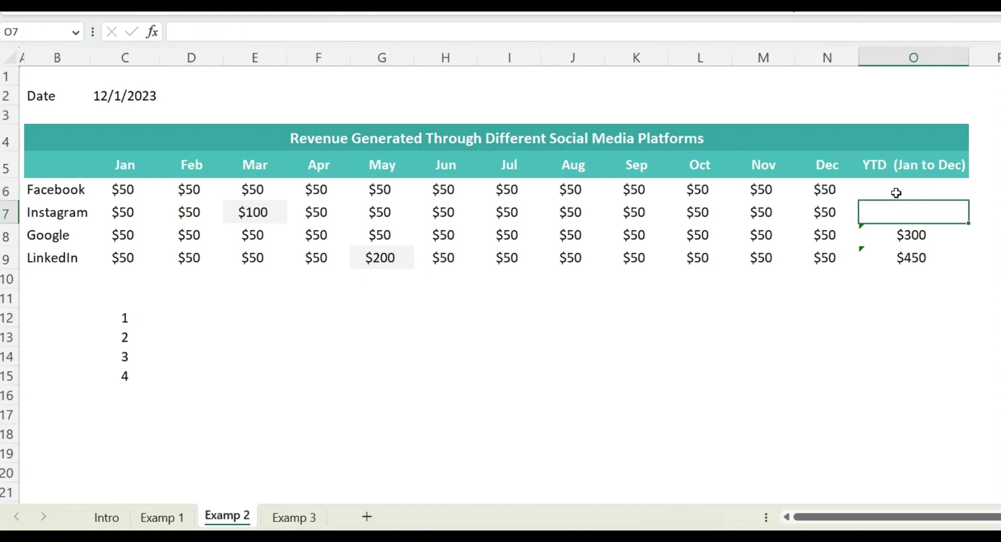
key("Down")
key("Delete")
key("Down")
key("Delete")
left_click(897, 193)
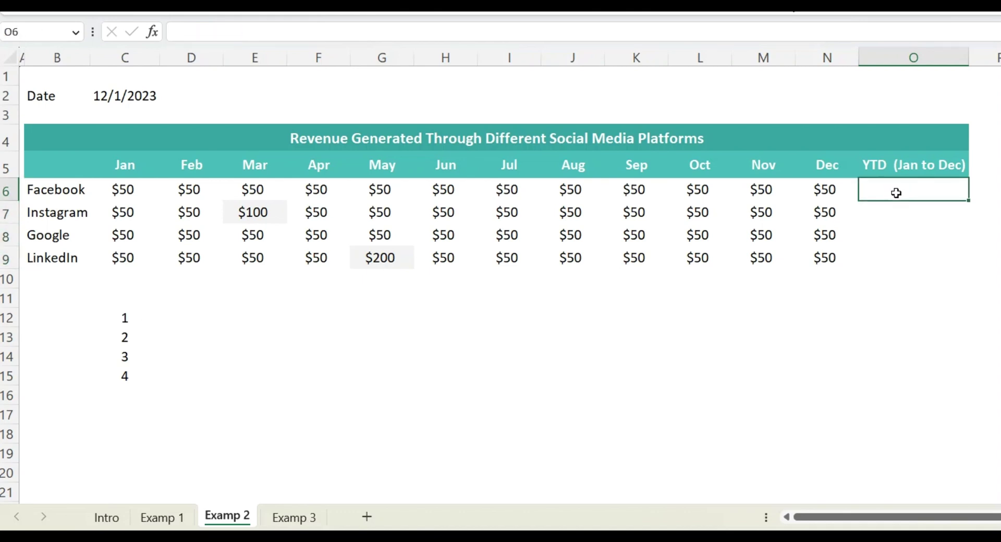
Start O6's formula as =SUM(OFFSET($C$5,ROWS($B$6:B6) with absolute anchors
type("=sum(")
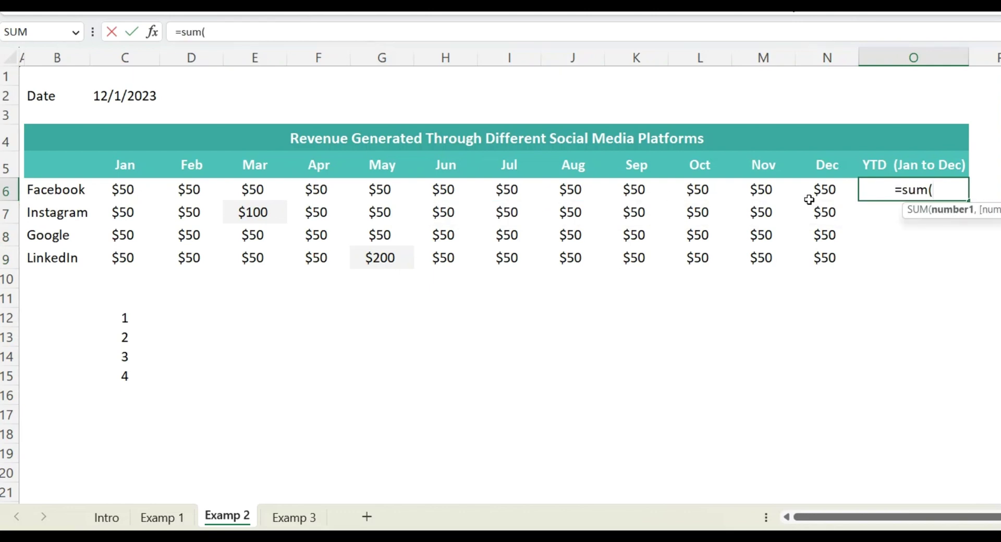
type("offset")
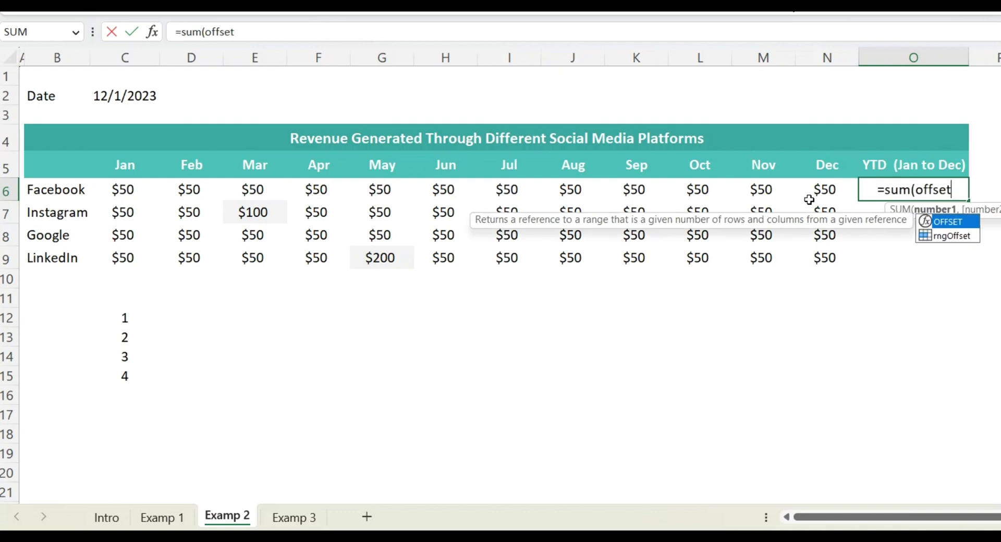
type("(")
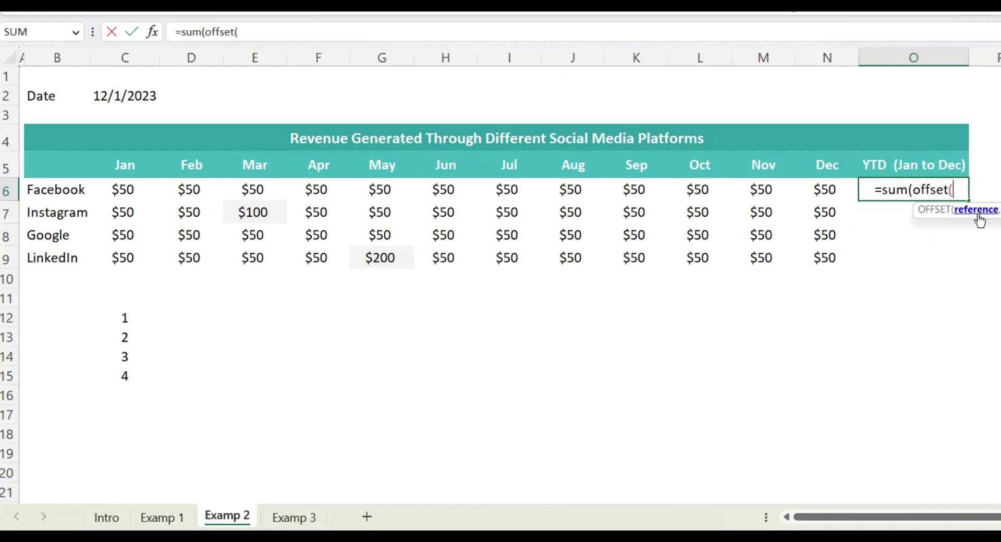
left_click(132, 171)
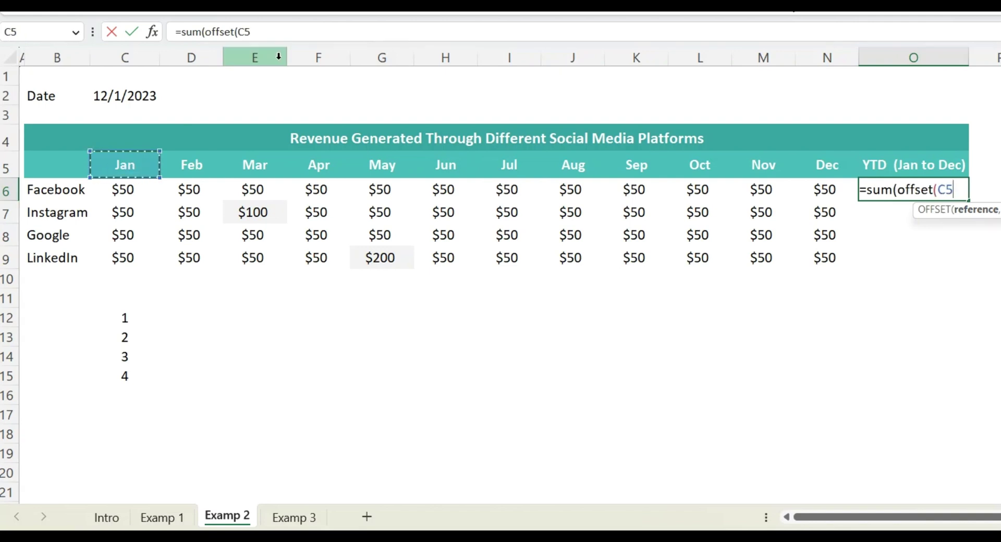
left_click(250, 32)
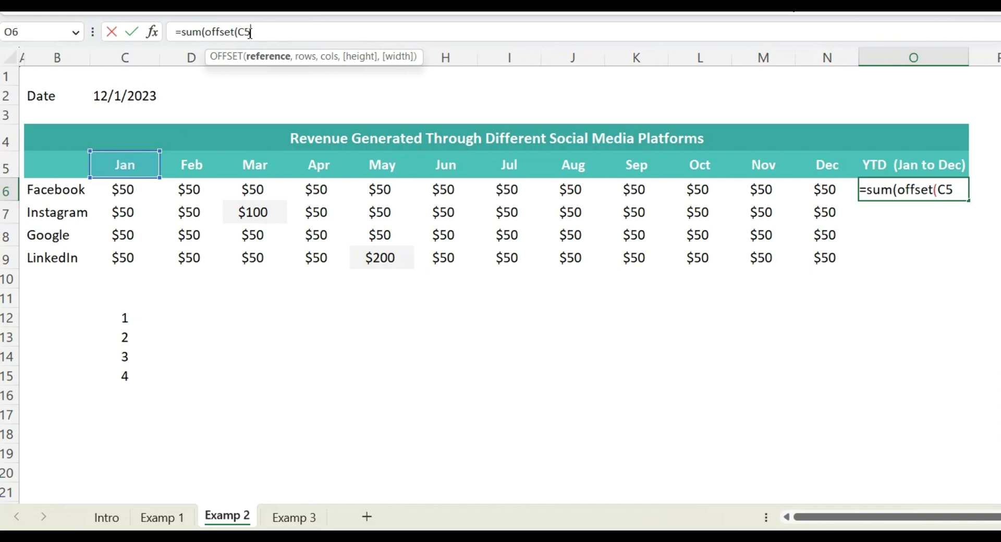
key("F4")
type(",")
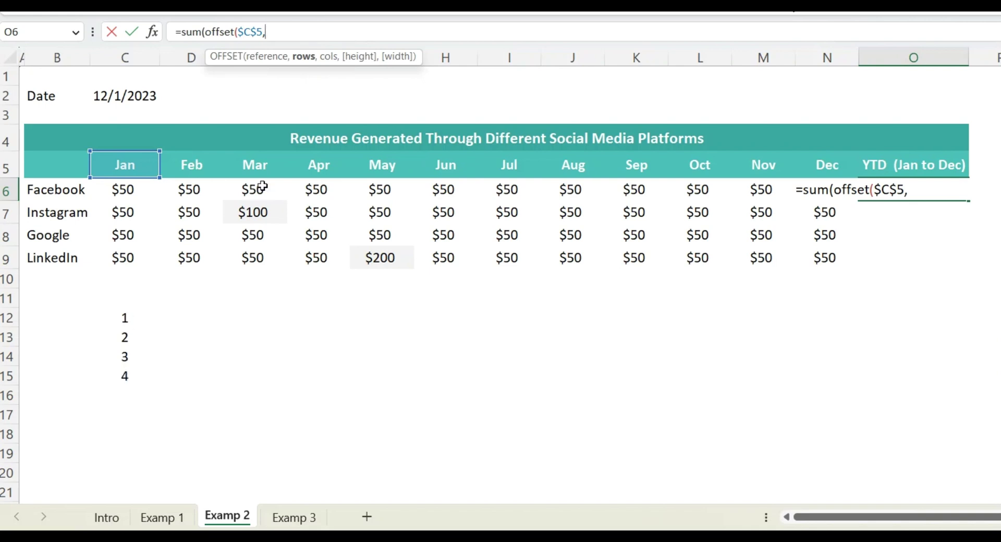
type("rows(")
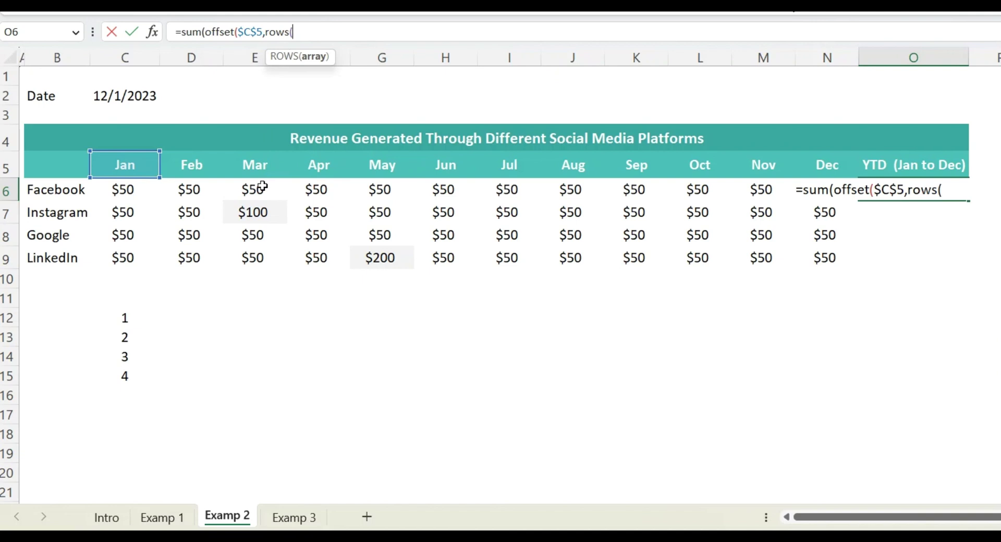
left_click(72, 191)
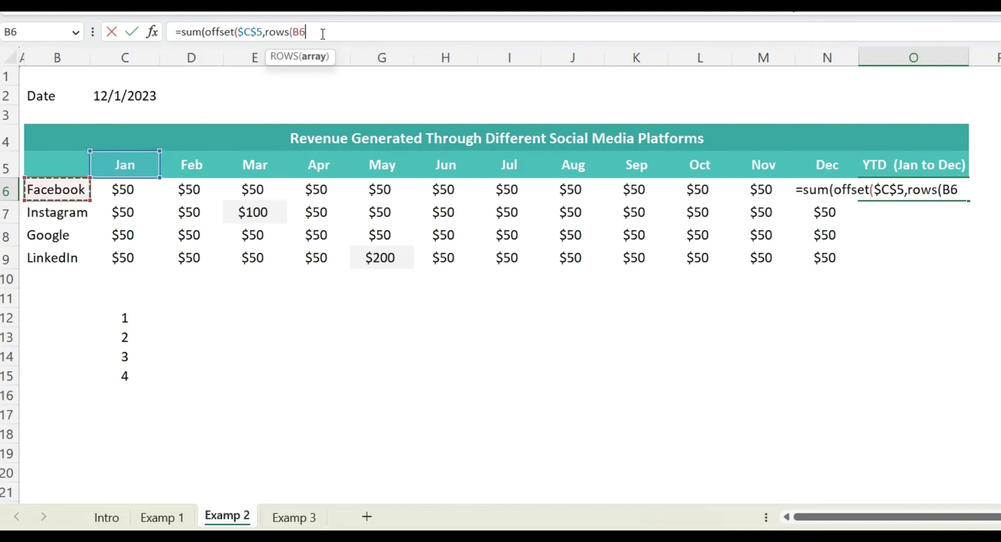
type(":B")
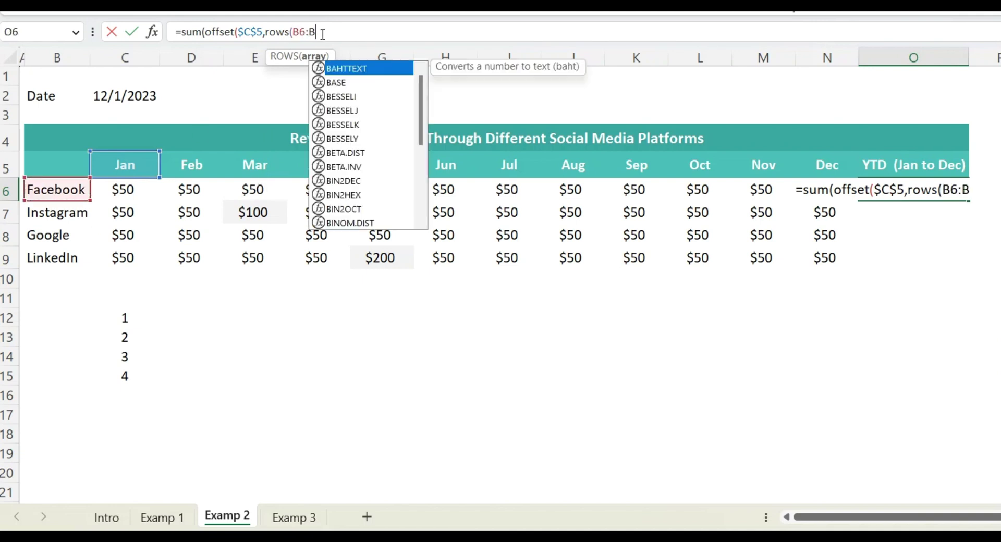
type("6)")
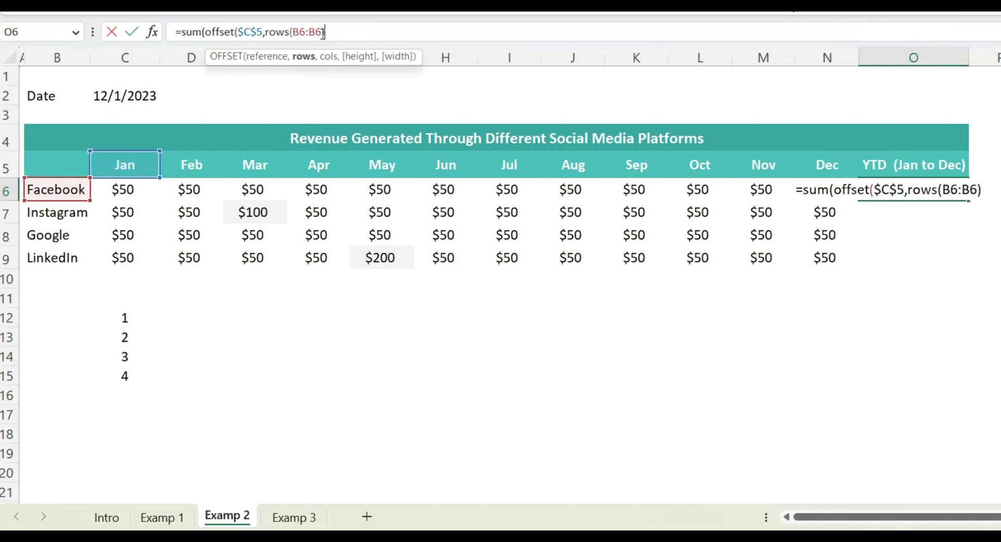
left_click(297, 32)
key("F4")
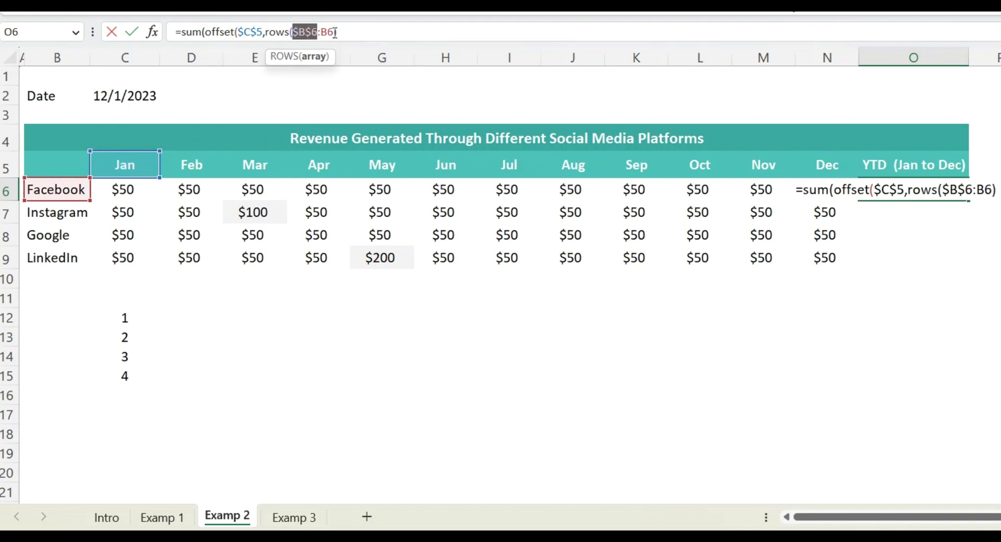
Finish it with ,0,,MONTH($C$2)) so the width follows the date's month
left_click(358, 32)
type(",")
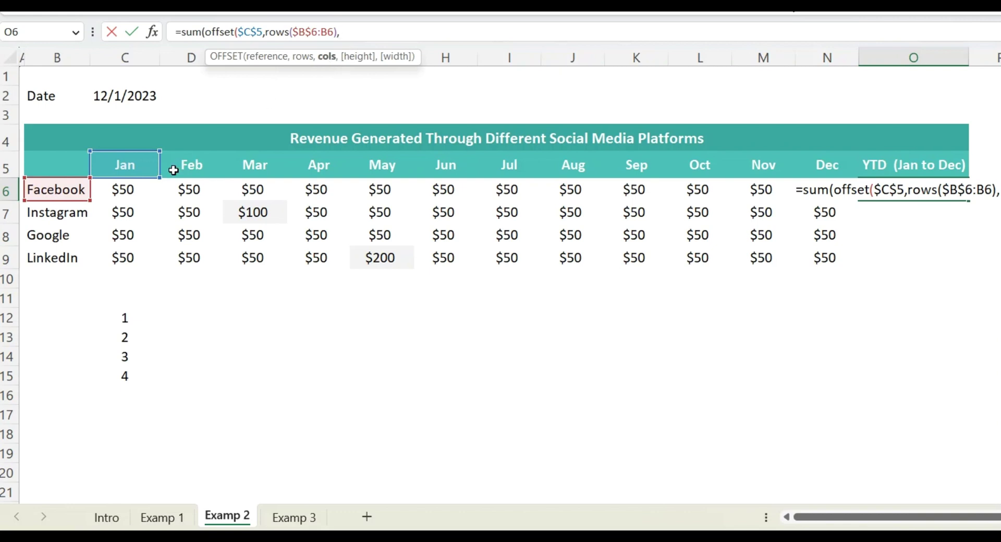
type("0,")
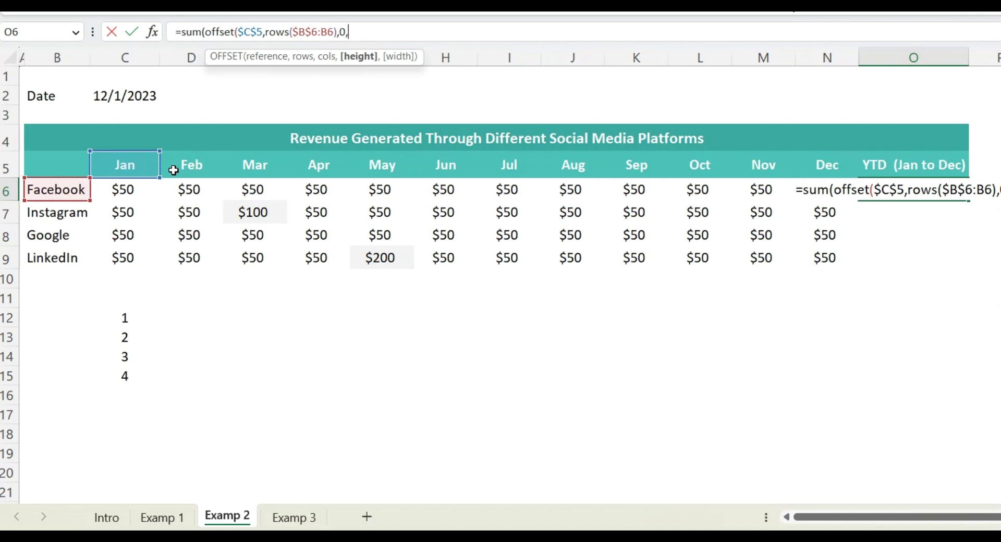
type(",")
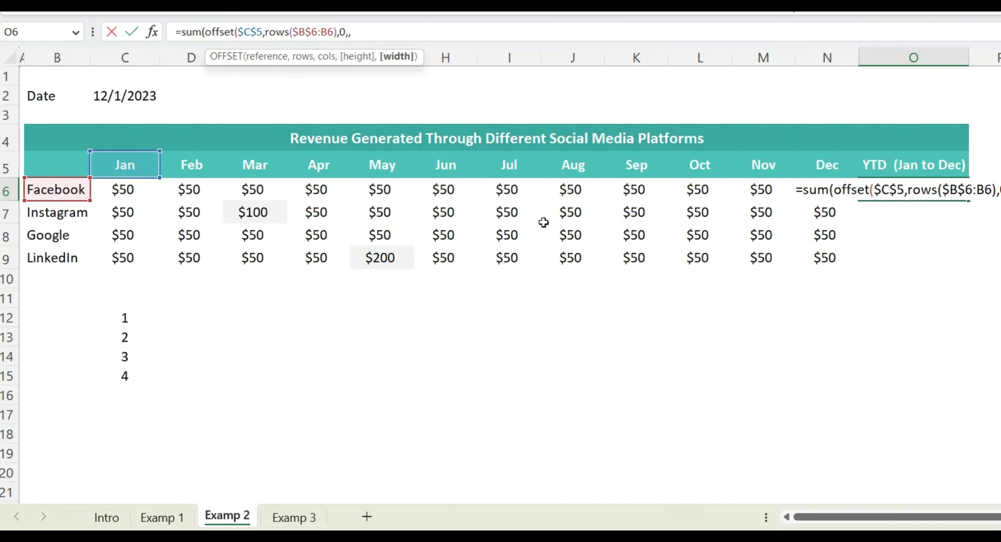
type("month(")
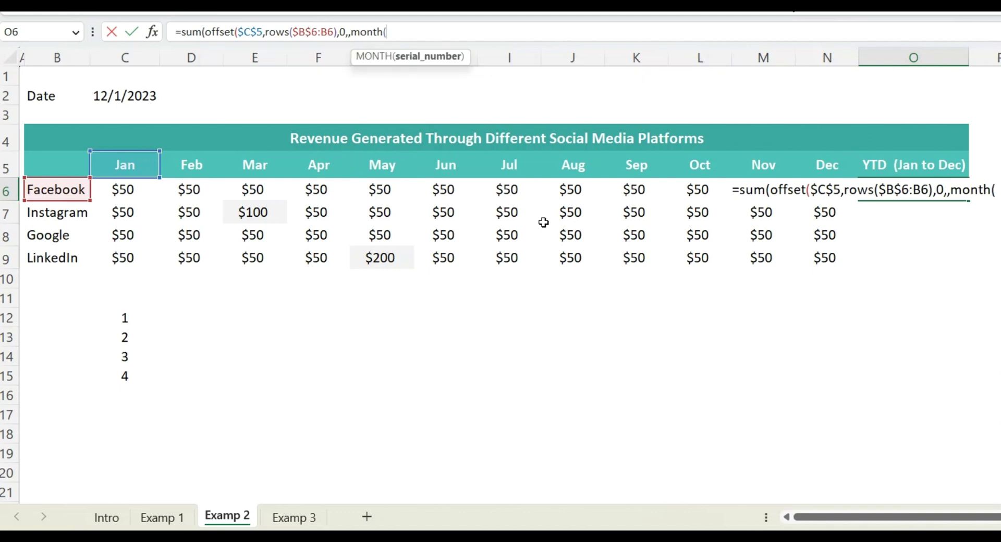
left_click(119, 96)
type("))")
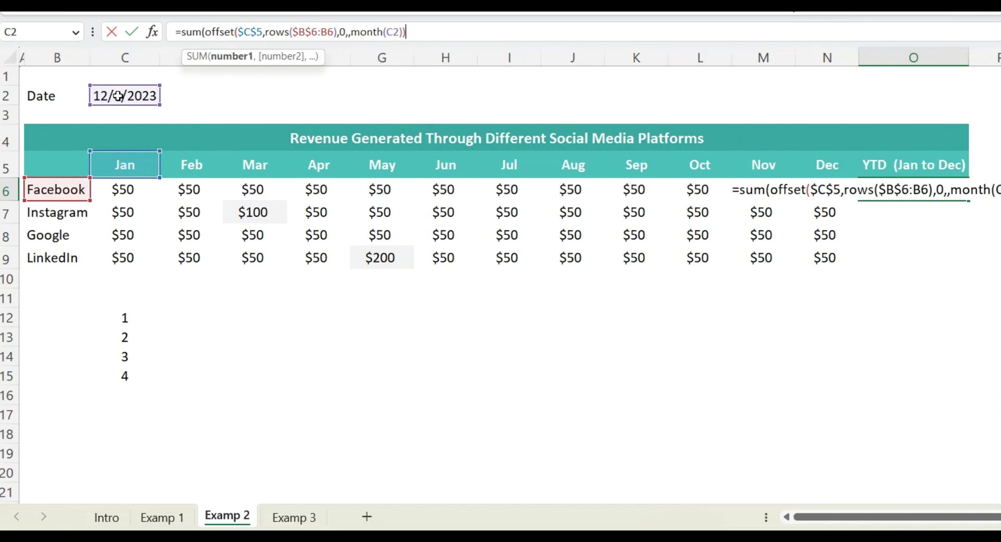
left_click(396, 33)
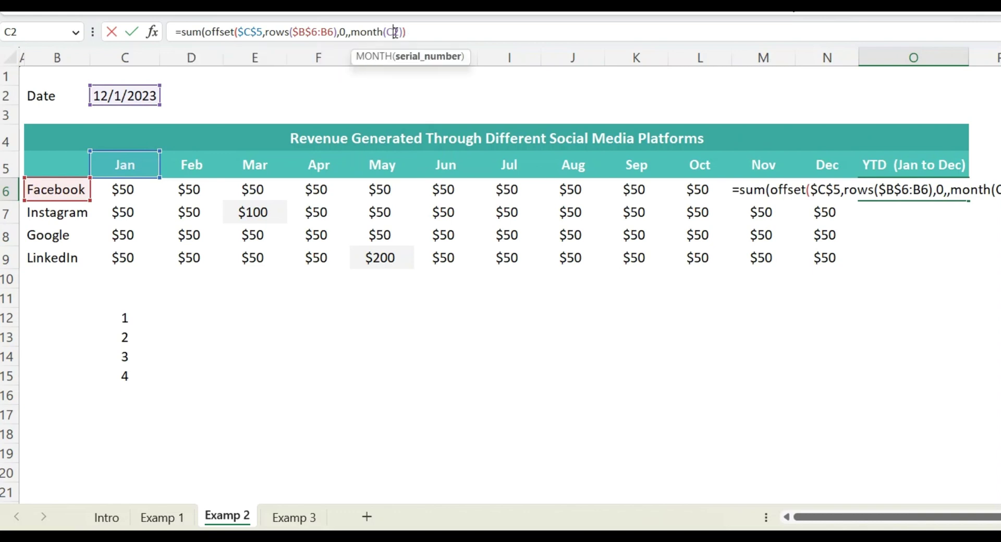
key("F4")
Commit the corrected YTD formula and fill it down O6:O9 for all four platforms
key("Return")
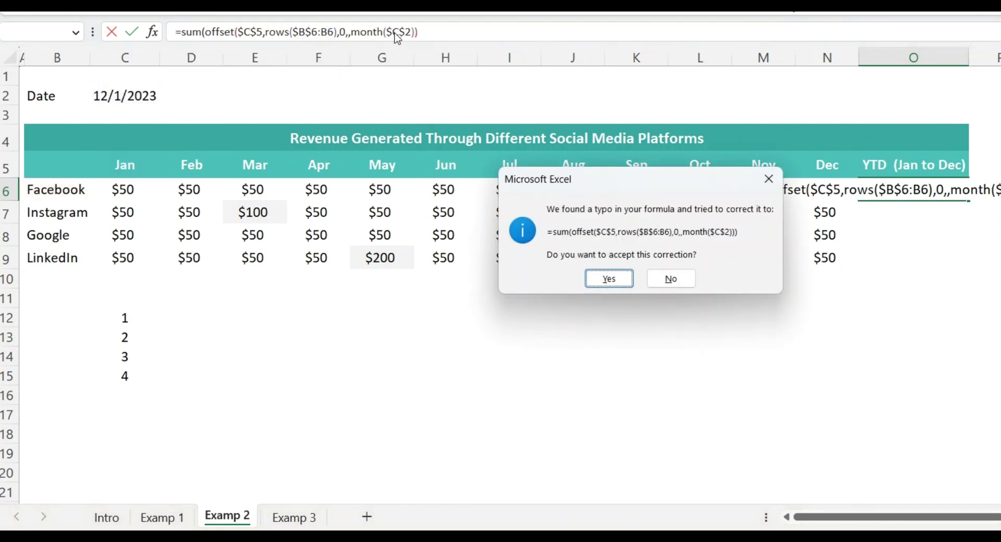
key("Return")
key("Up")
key("shift+Down")
key("shift+Down")
key("shift+Down")
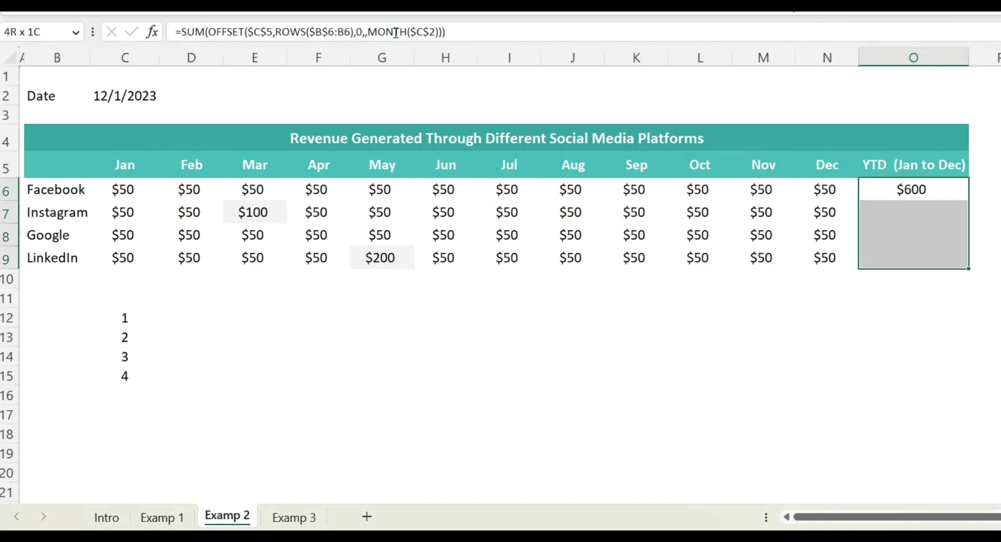
key("ctrl+d")
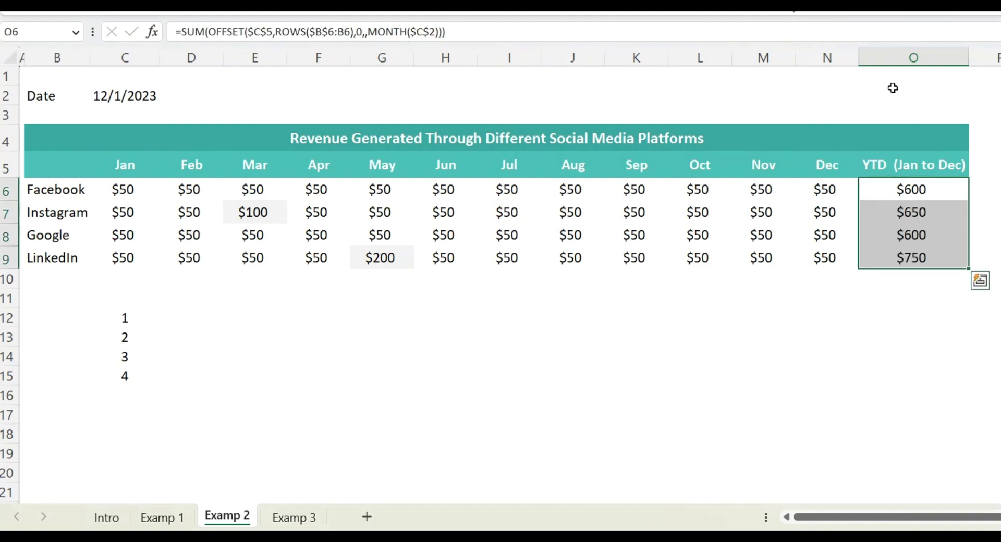
Check Facebook's YTD formula in O6 against its monthly values, then select date cell C2
left_click(938, 185)
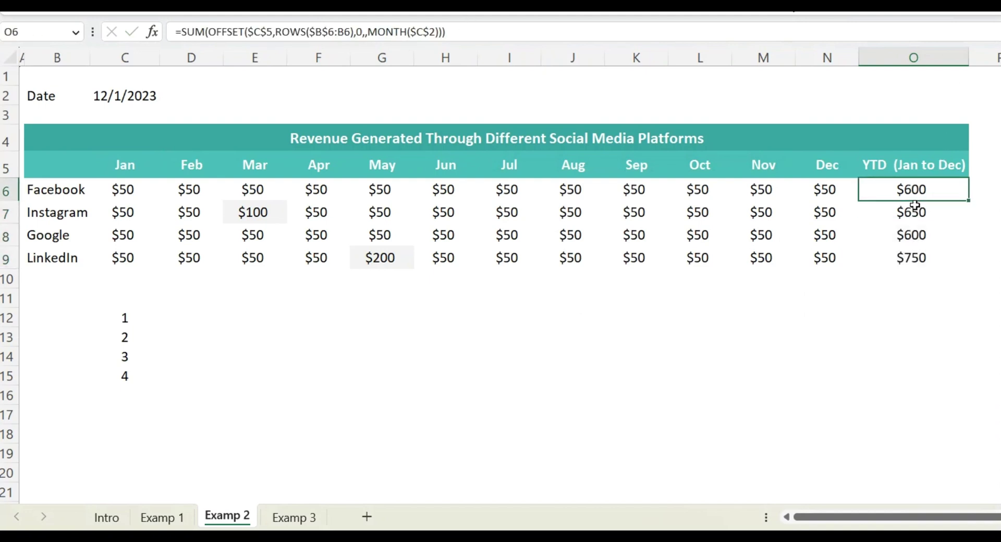
left_click_drag(130, 191, 818, 190)
left_click(906, 192)
left_click(120, 95)
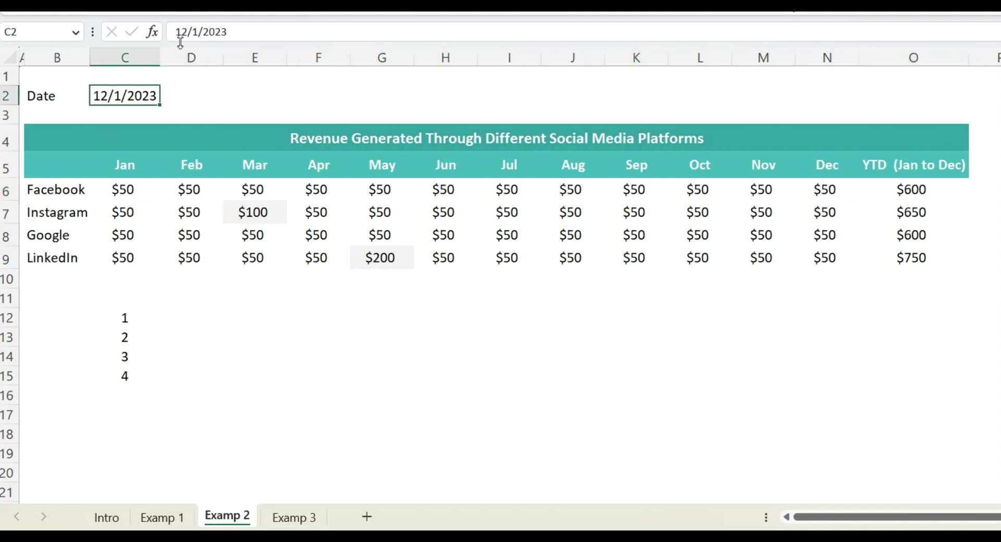
Change the date in C2 to 3/1/2023 and compare Facebook's Jan–Mar values
left_click_drag(188, 34, 168, 32)
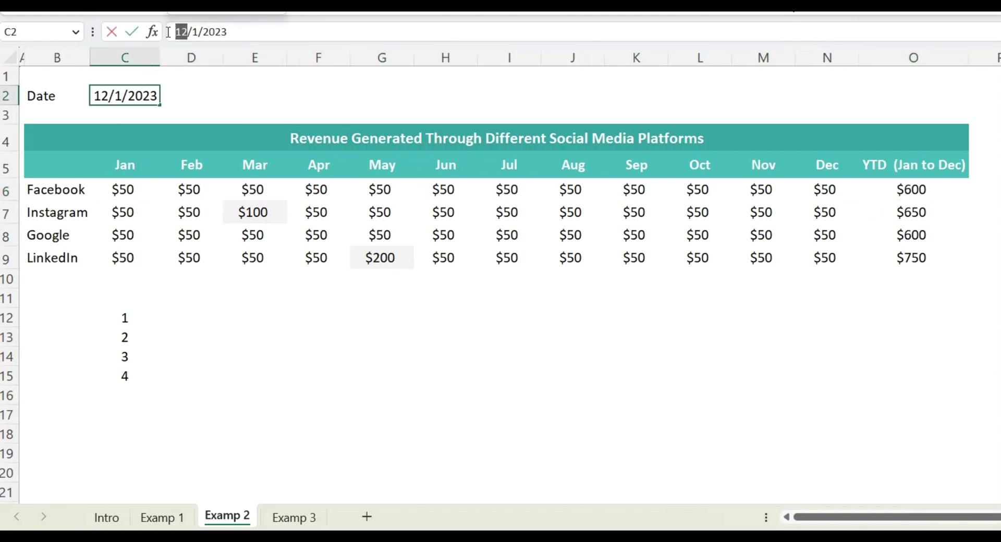
type("3")
key("Return")
key("Up")
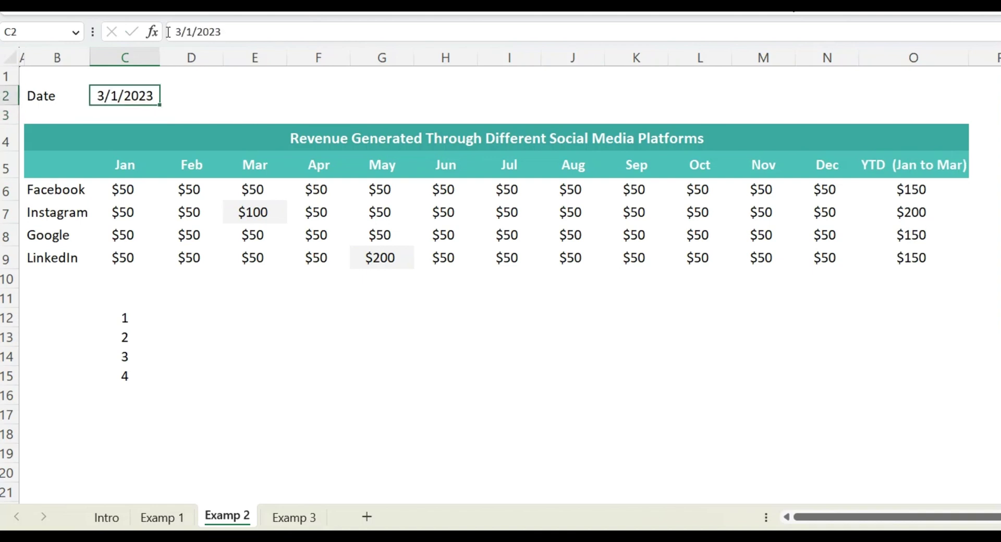
left_click_drag(128, 189, 232, 188)
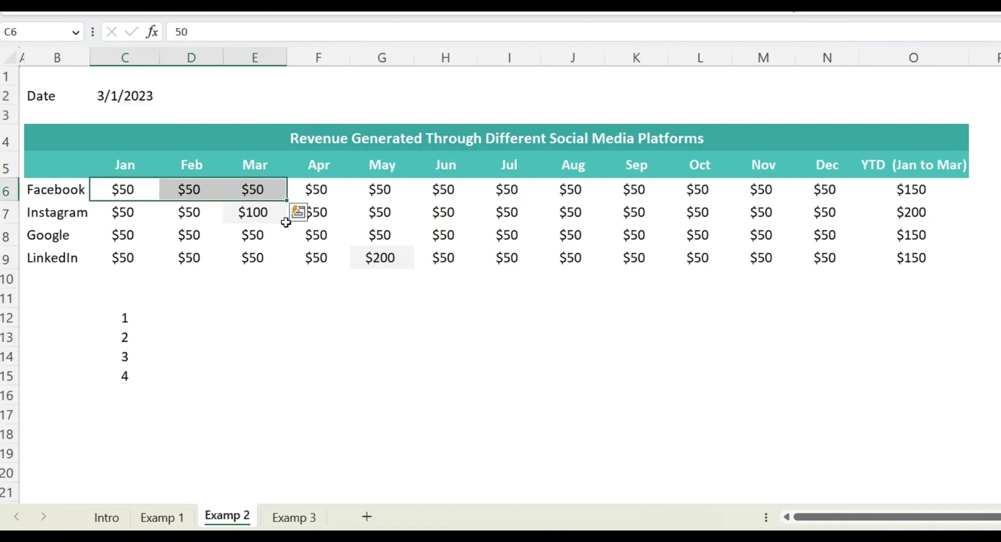
left_click_drag(117, 189, 605, 189)
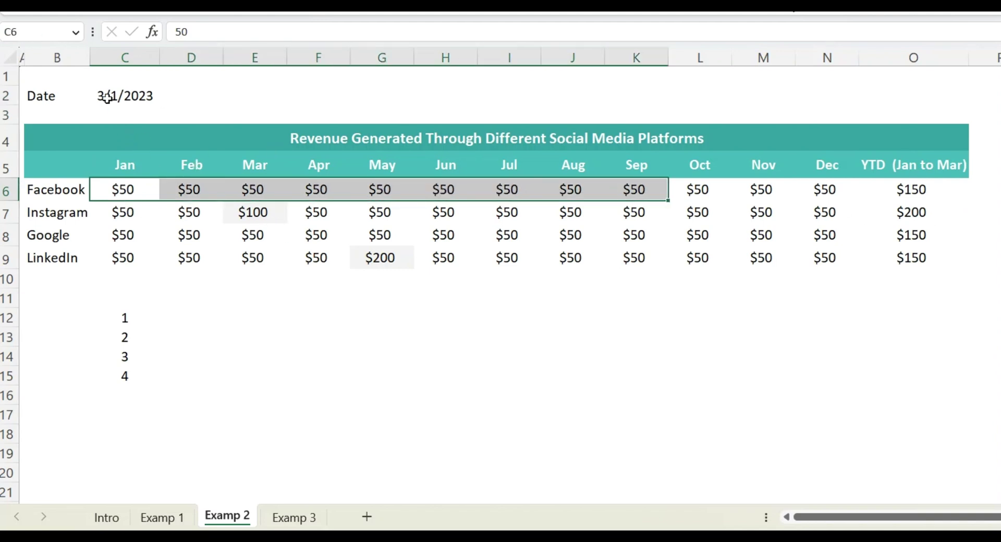
Change the date in C2 to 9/1/2023 so YTD covers January through September
left_click(132, 97)
left_click(177, 30)
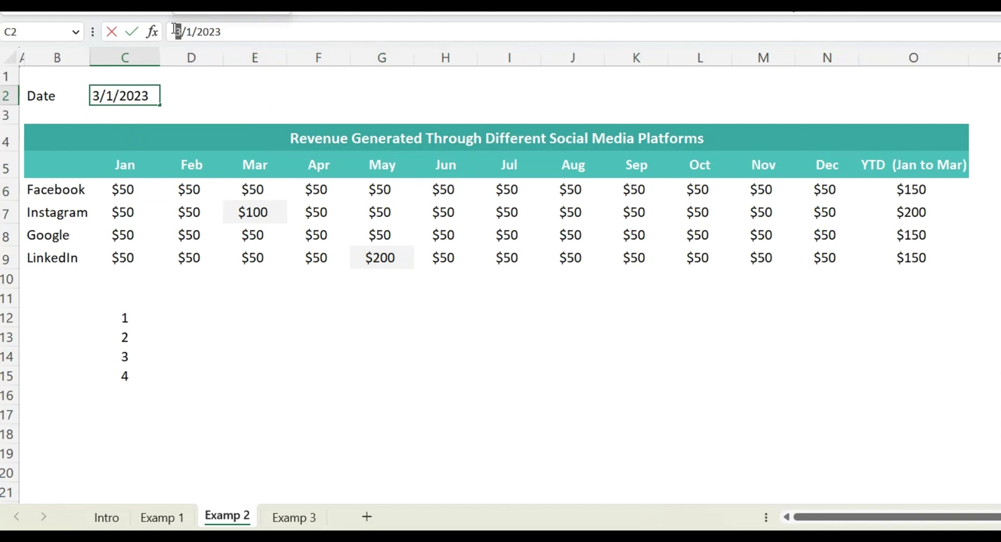
type("9")
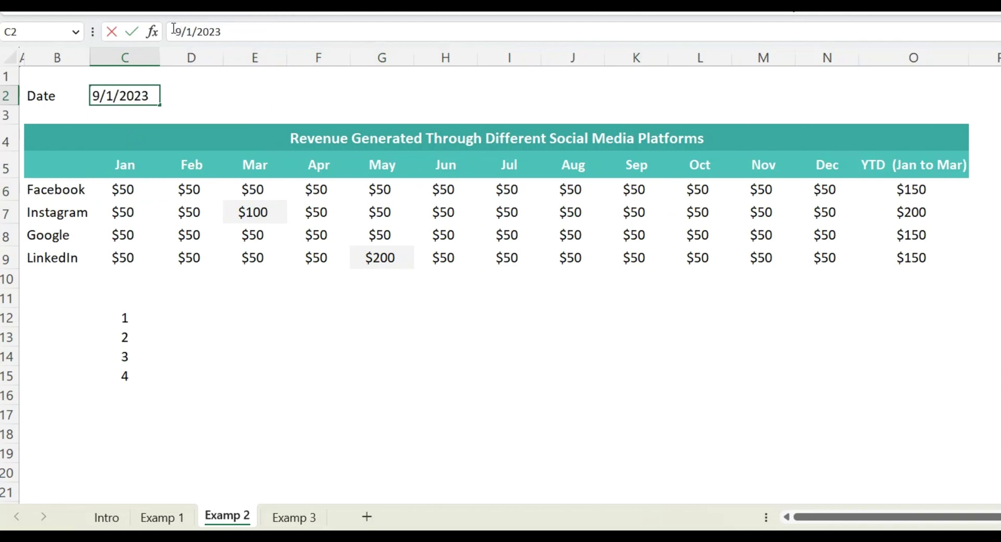
key("Return")
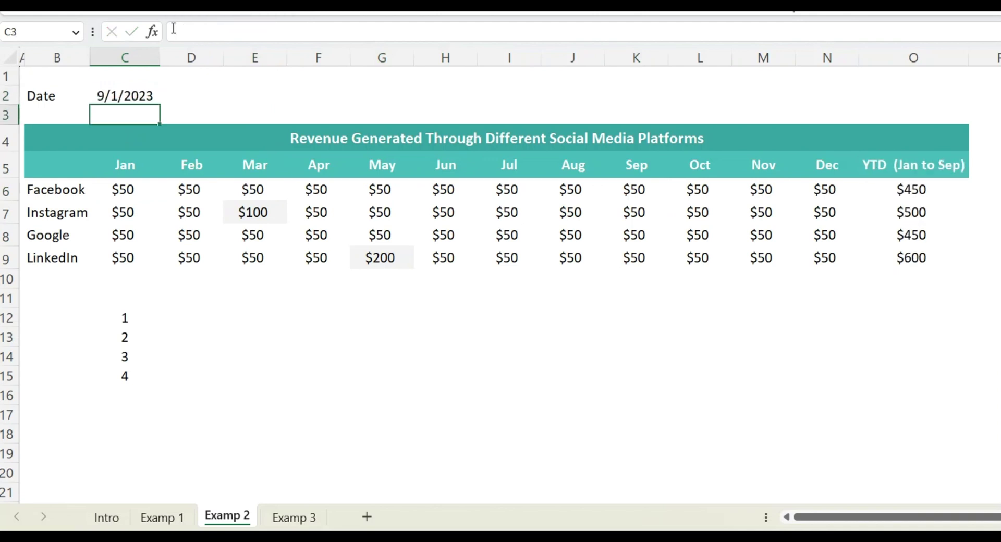
key("Up")
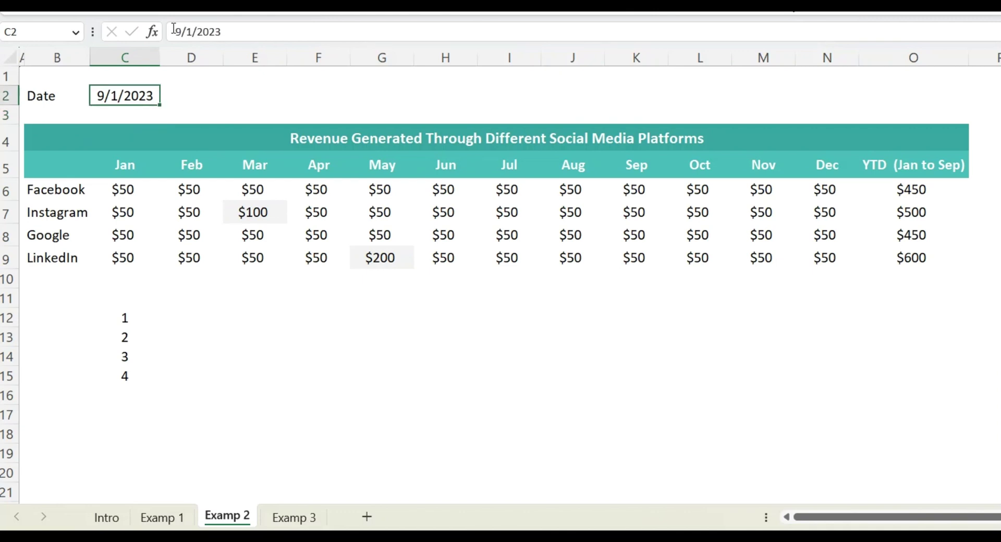
Review the O6:O9 YTD formulas, then examine Examp 3's Facebook yearly values and Average formula
left_click_drag(912, 190, 913, 261)
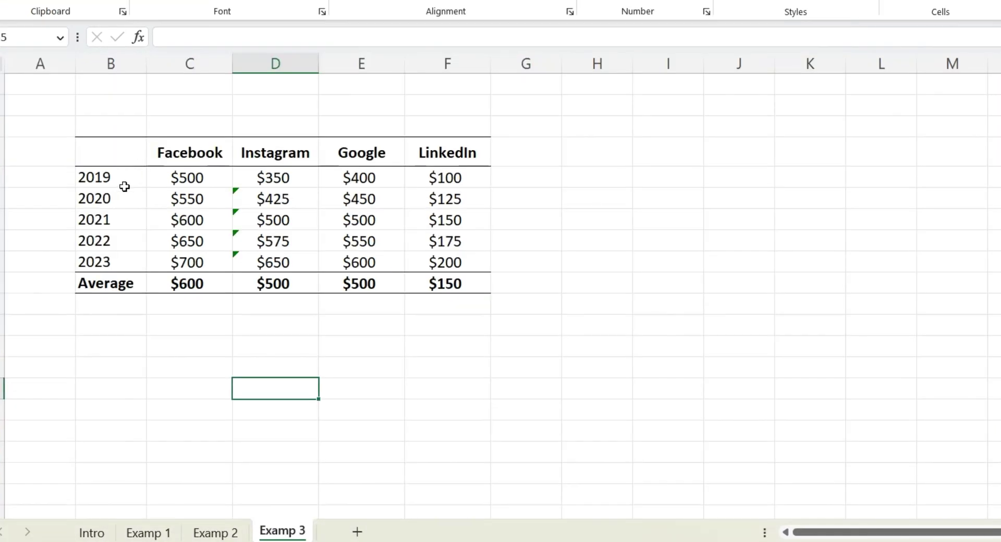
left_click_drag(180, 180, 198, 261)
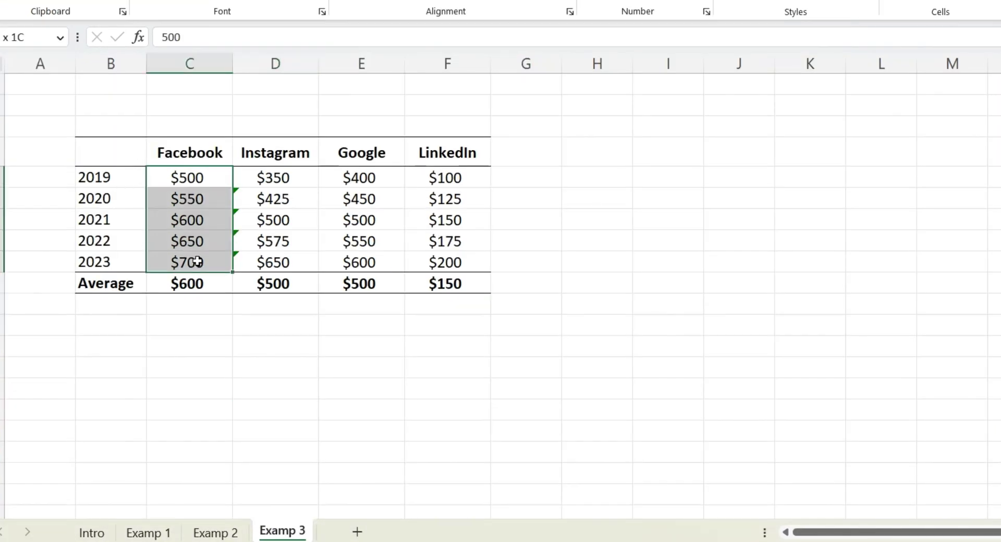
left_click_drag(194, 153, 446, 154)
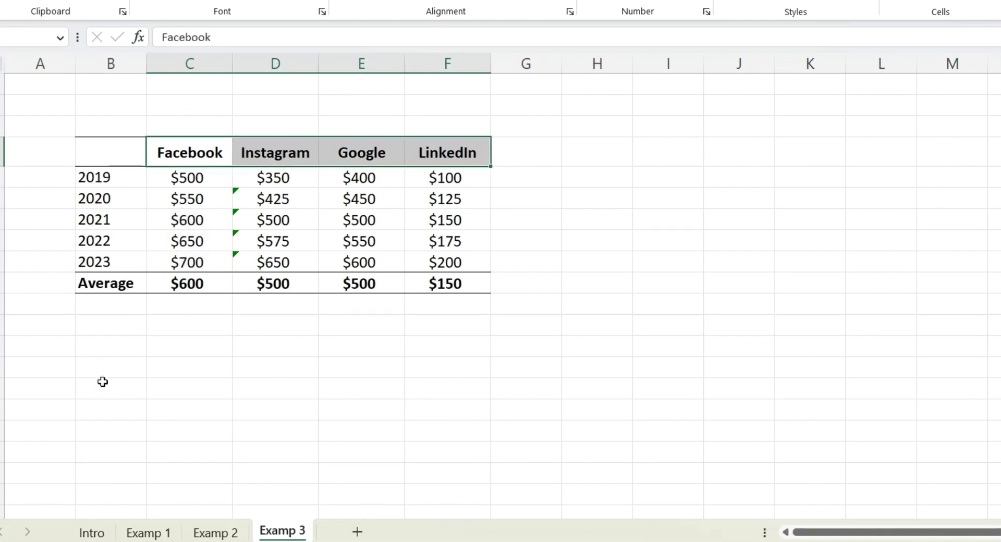
left_click(191, 285)
left_click_drag(195, 179, 193, 259)
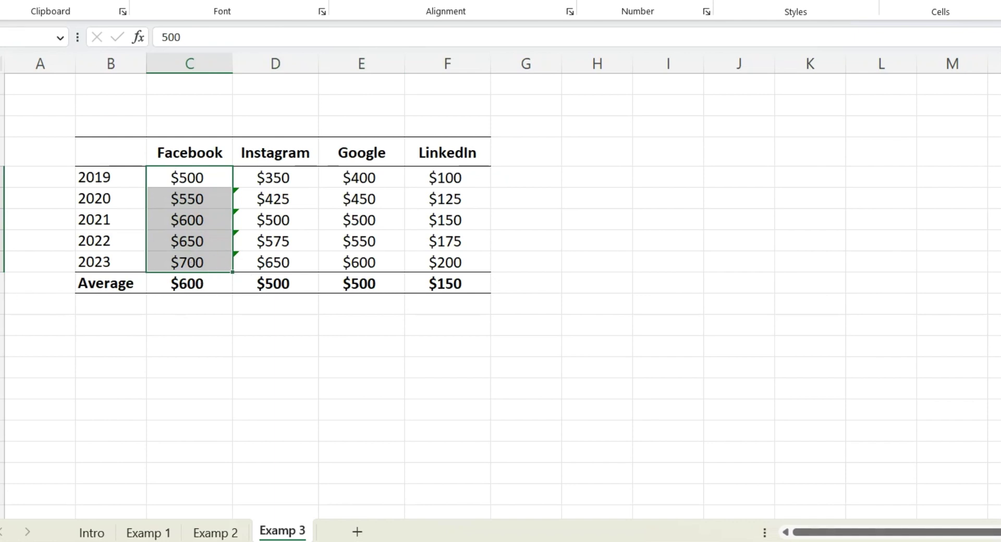
left_click(2, 283)
right_click(2, 283)
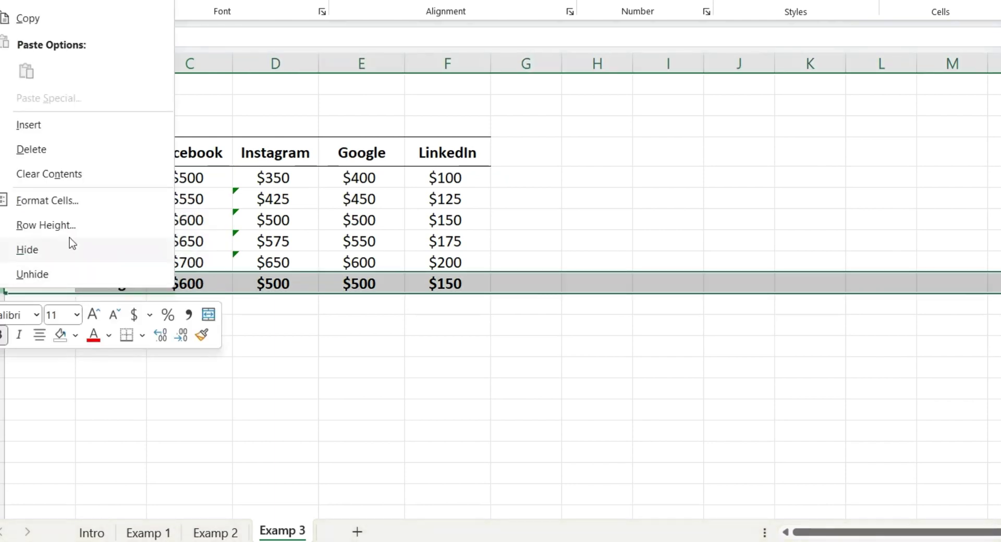
left_click(65, 133)
left_click(187, 285)
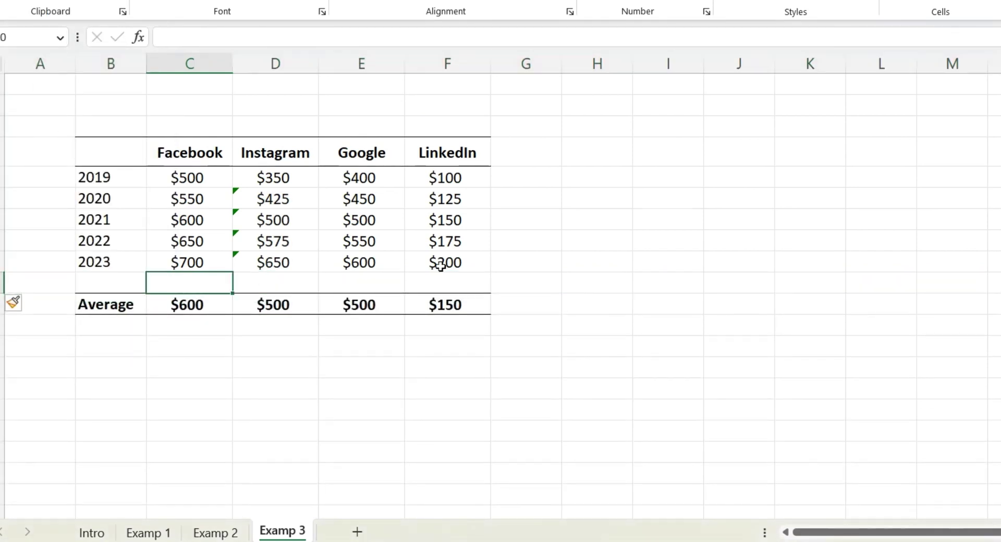
type("500")
key("Return")
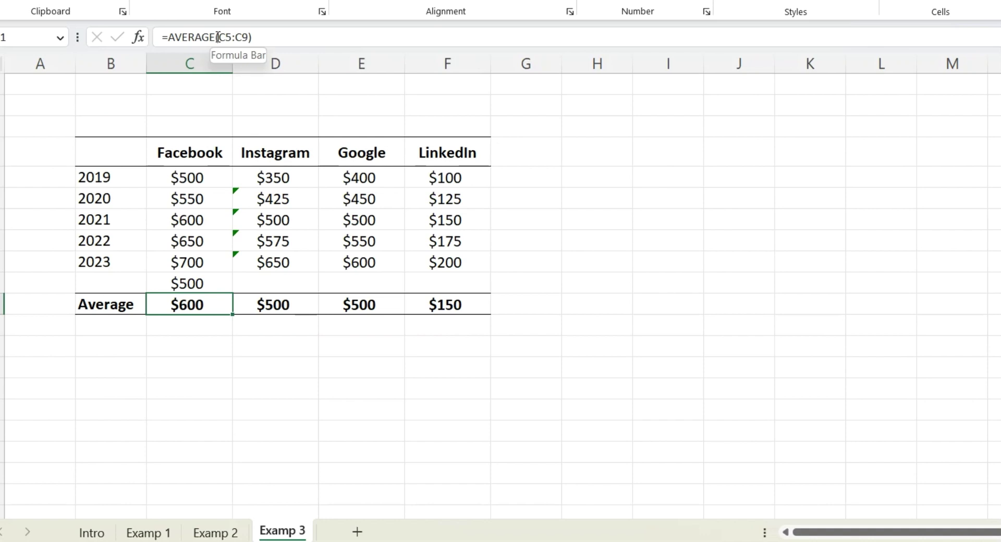
key("ctrl+z")
key("ctrl+z")
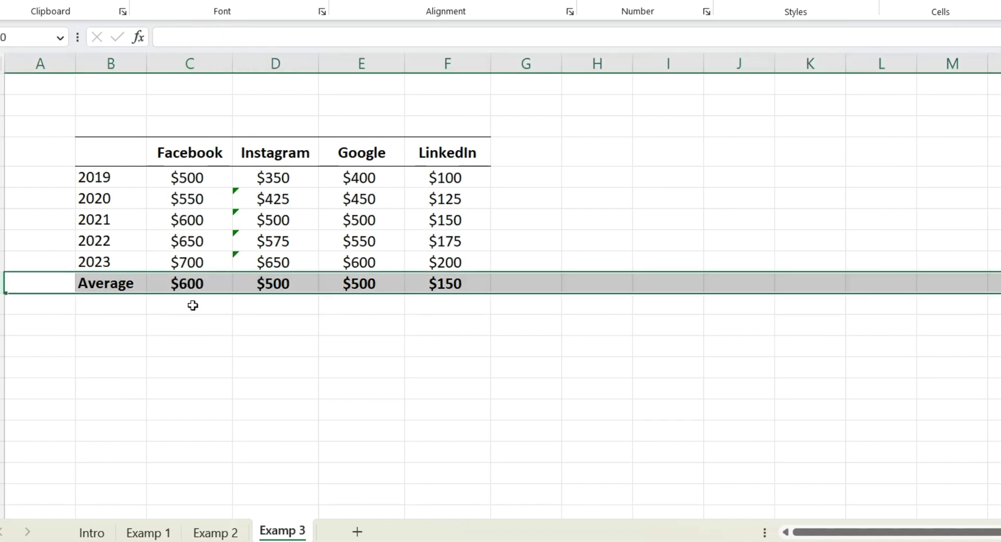
Enter =AVERAGE(C5:OFFSET(C10,-1,,)) in Facebook's Average cell C10, then select C10:F10
left_click(206, 281)
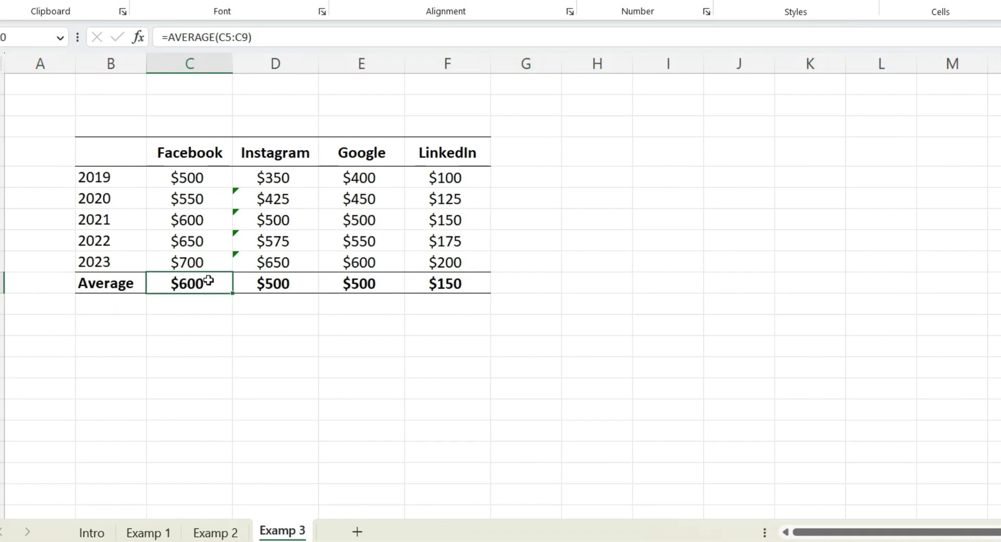
type("=")
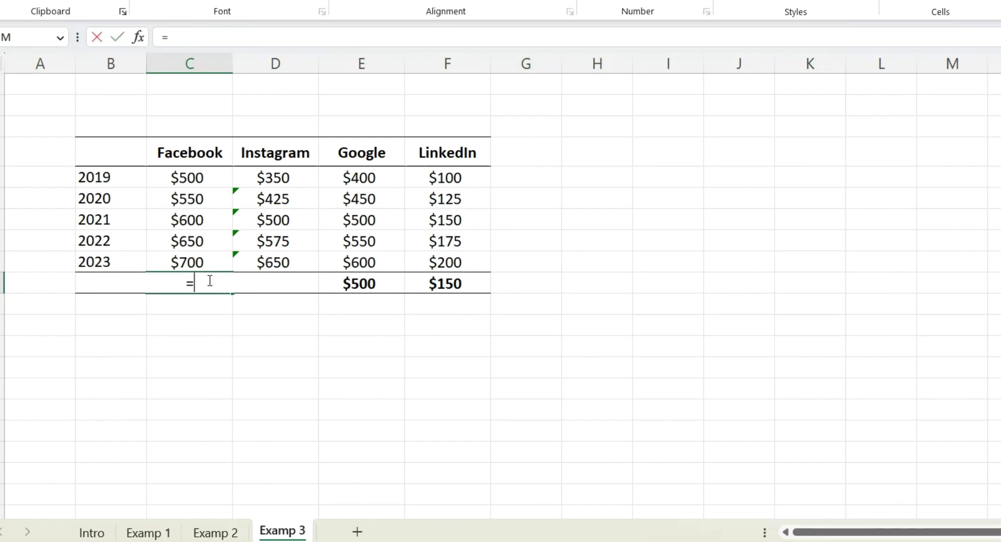
type("average(")
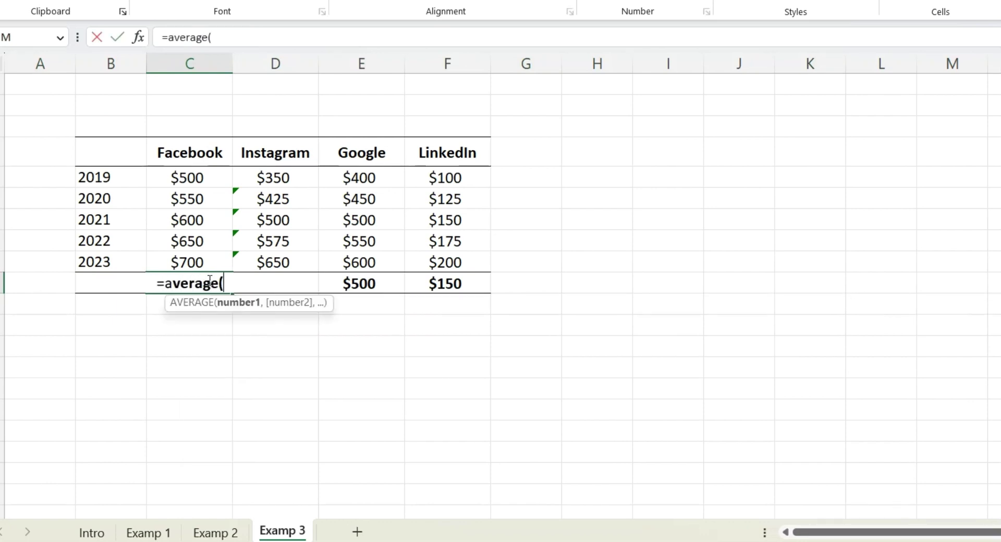
left_click(206, 177)
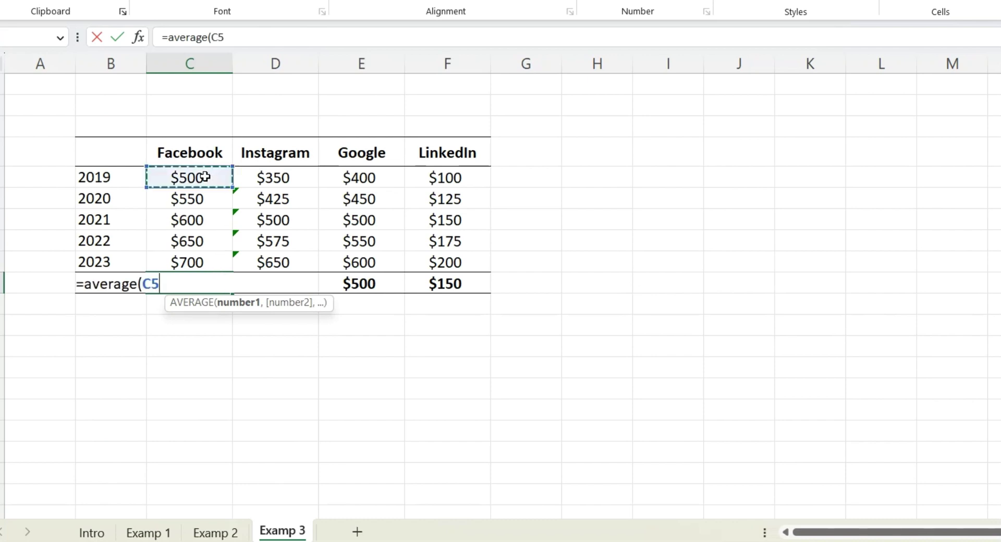
type(":C5")
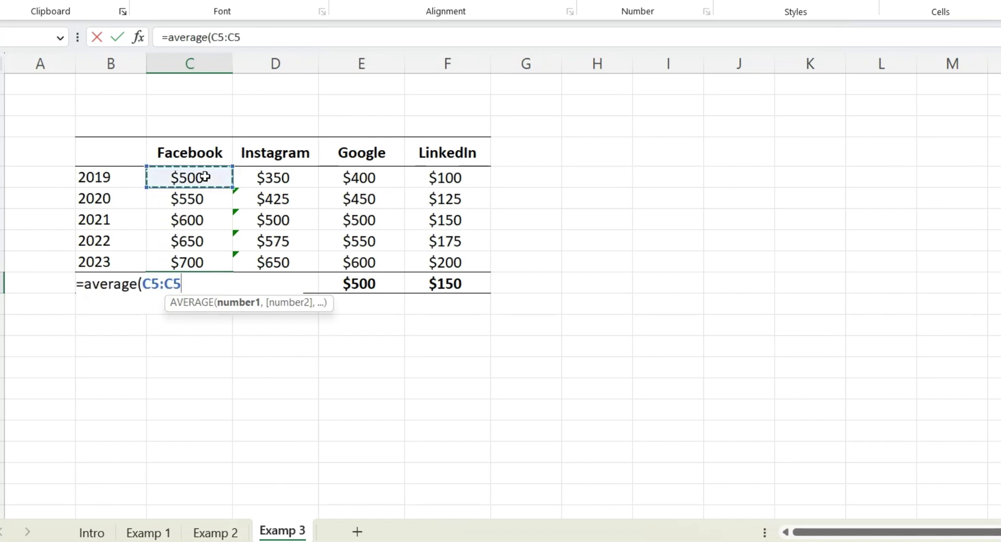
type("o")
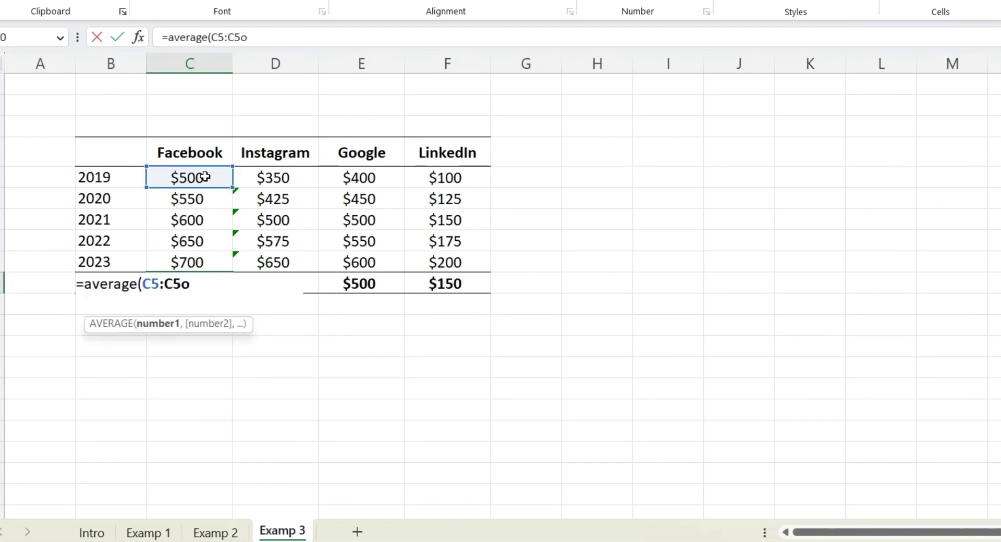
left_click(261, 38)
key("BackSpace")
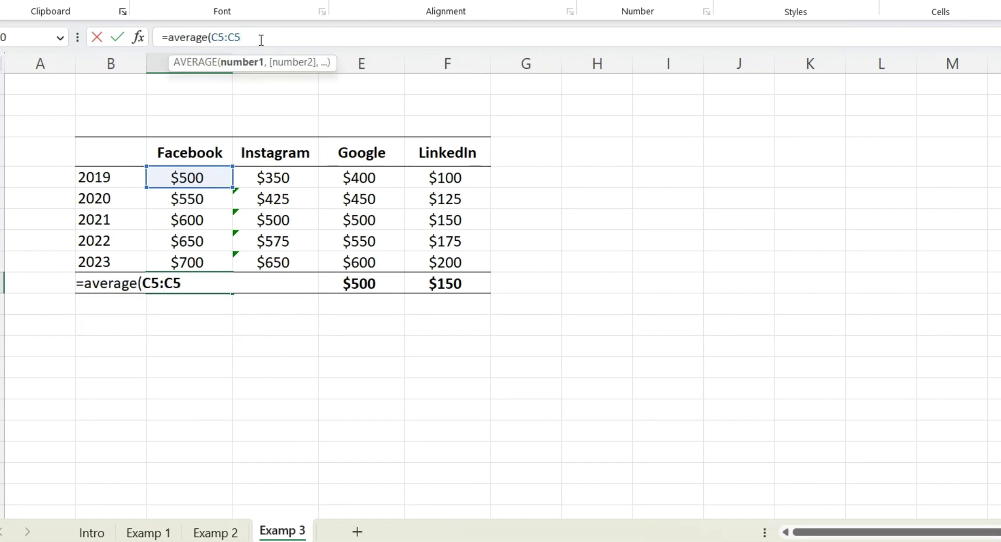
key("BackSpace")
key("BackSpace")
type("offset")
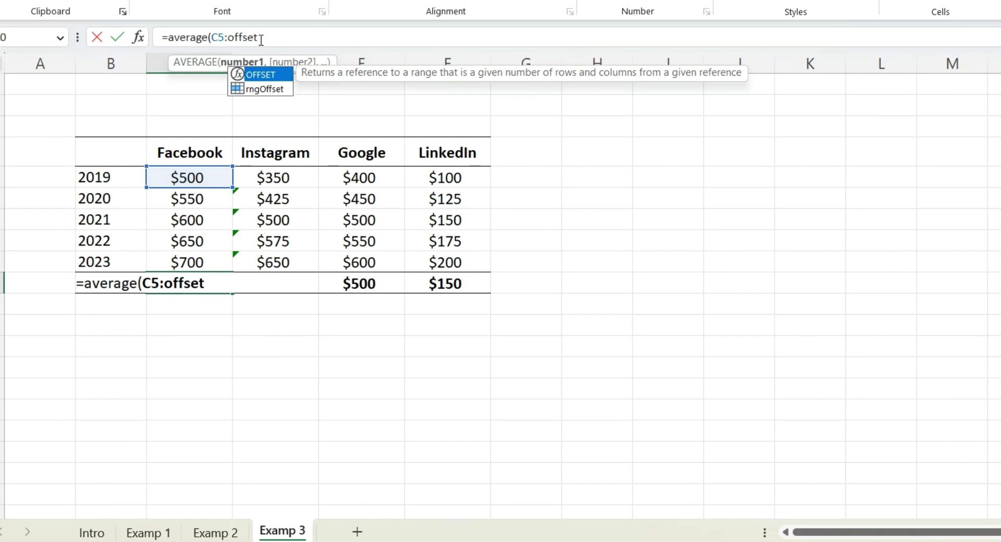
type("(")
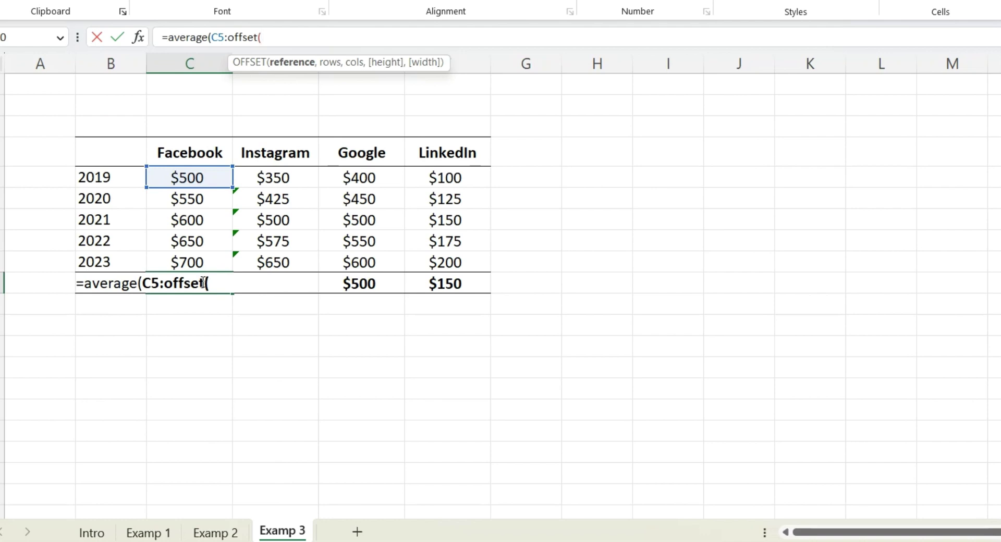
type("C1")
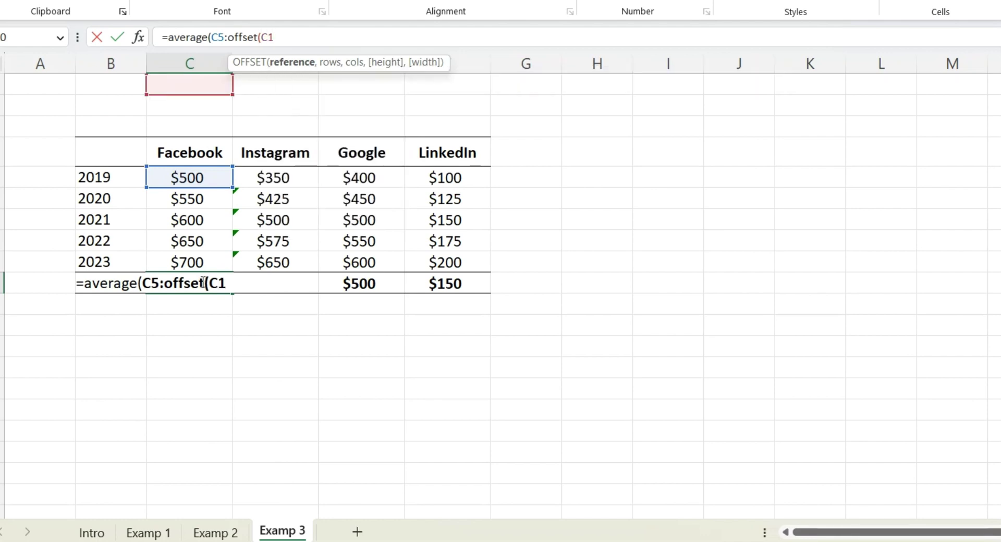
type("0,")
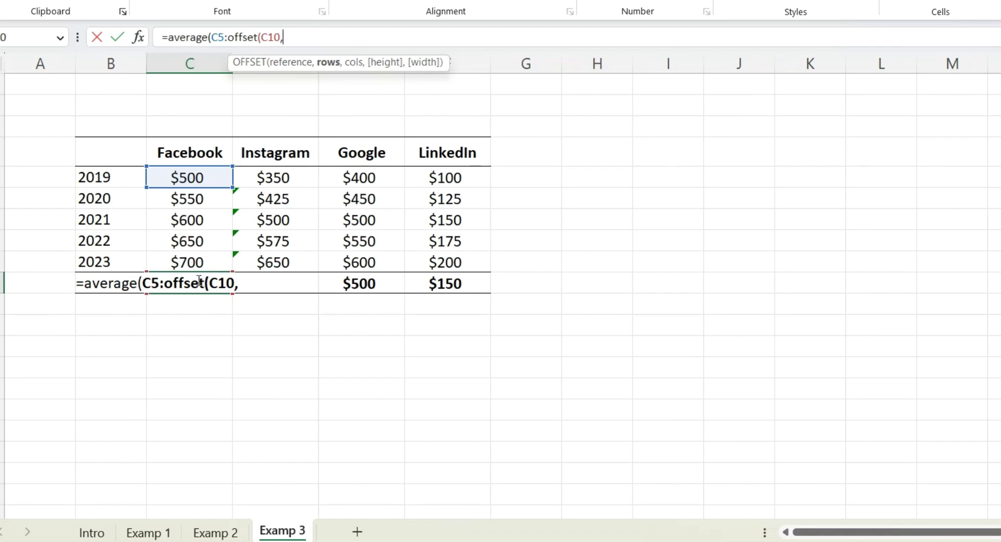
type("-1,,")
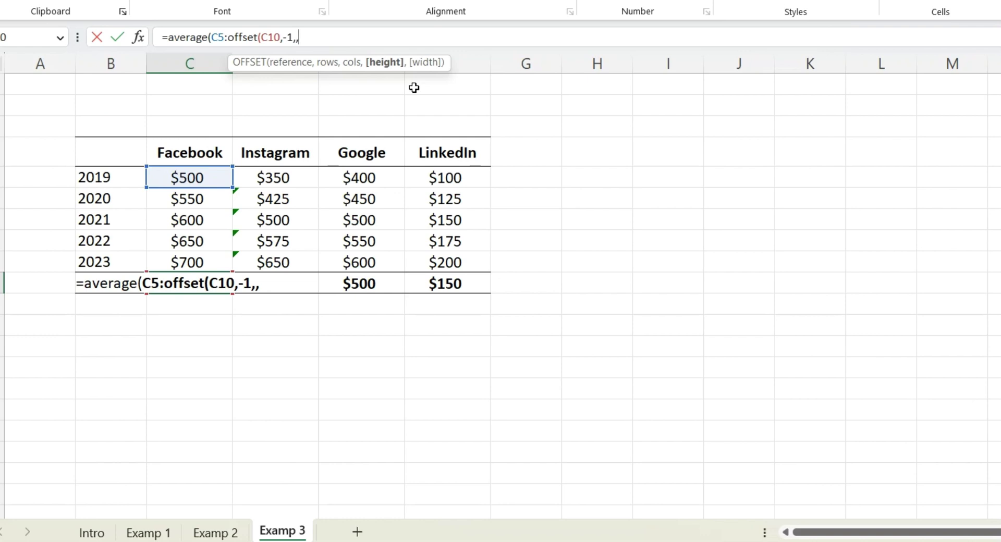
type("))")
key("Return")
key("Up")
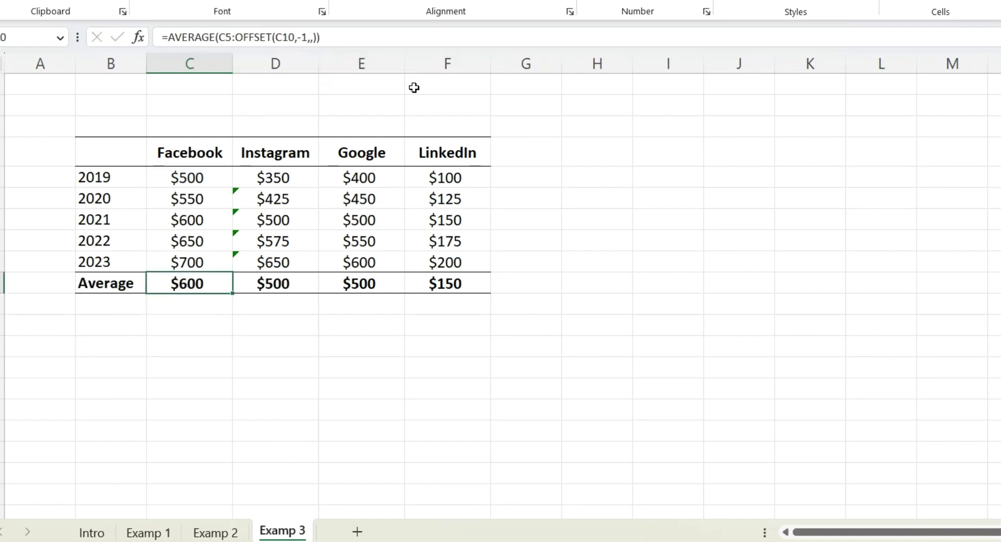
key("shift+Right")
key("shift+Right")
key("shift+Right")
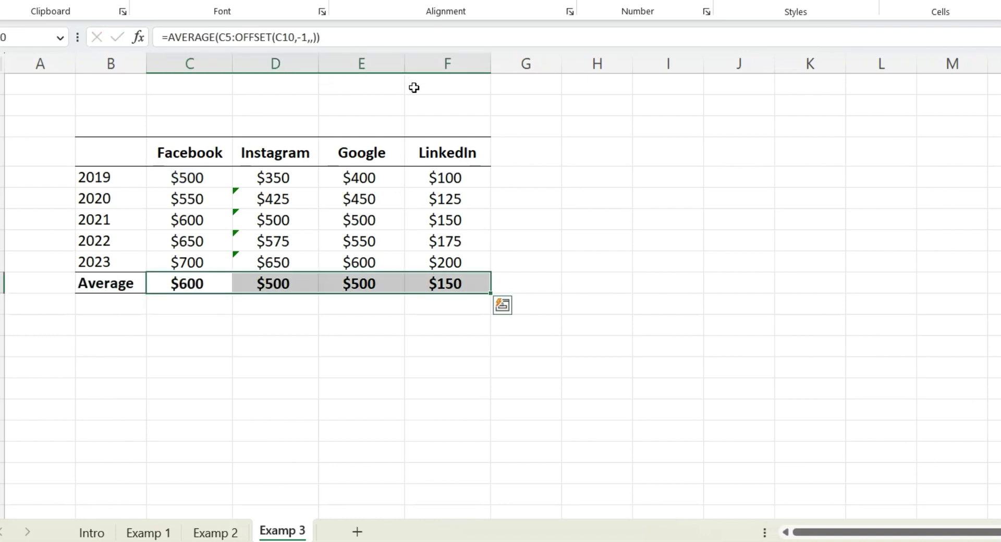
Insert a blank row above the Average row
key("Down")
key("Up")
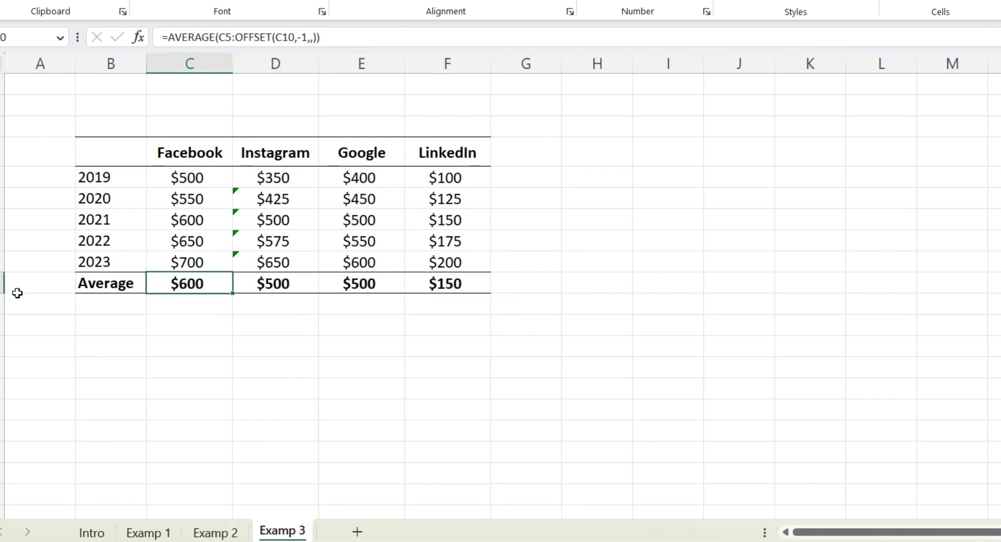
right_click(2, 283)
left_click(69, 120)
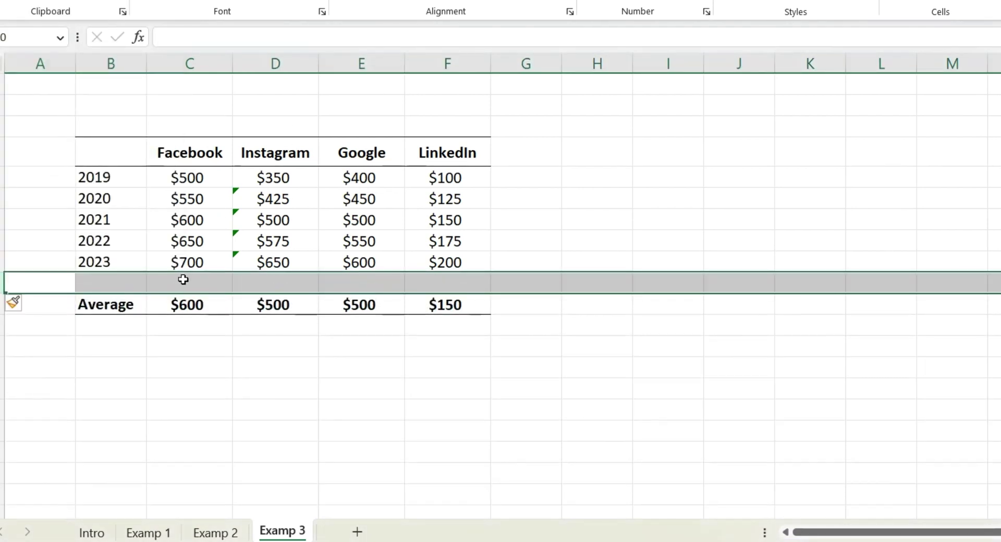
Enter 500 as Facebook's new yearly value, raising its average to $583
left_click(197, 286)
type("500")
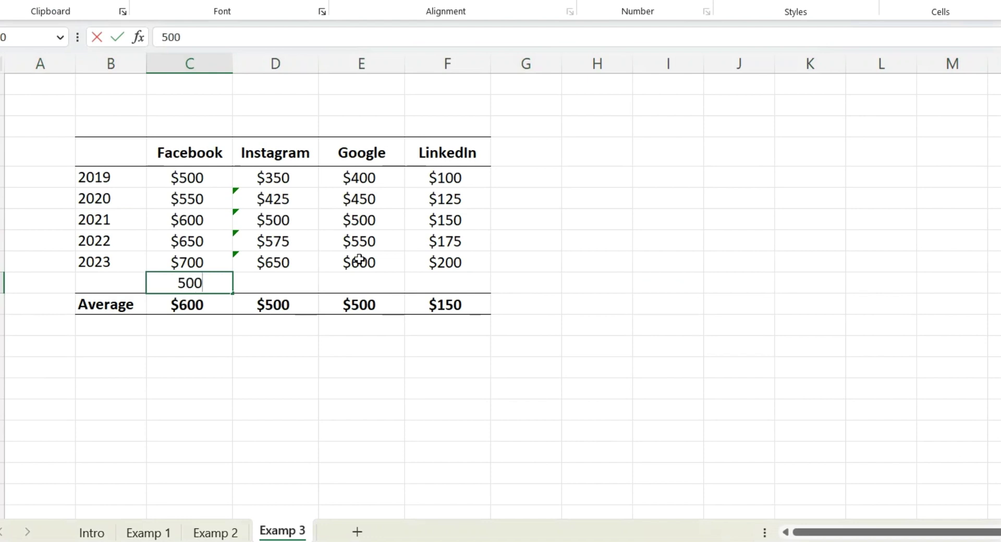
key("Return")
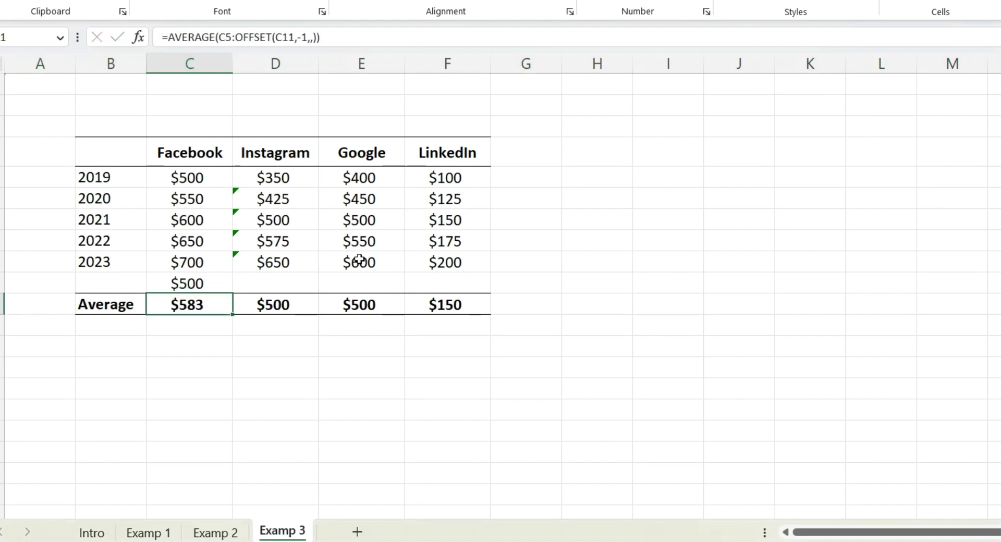
key("Down")
key("Up")
key("Up")
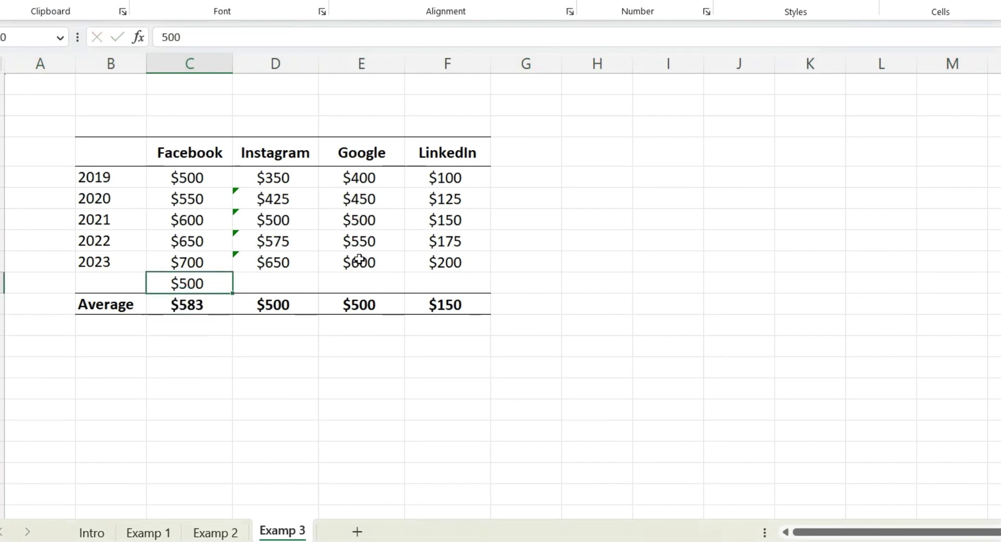